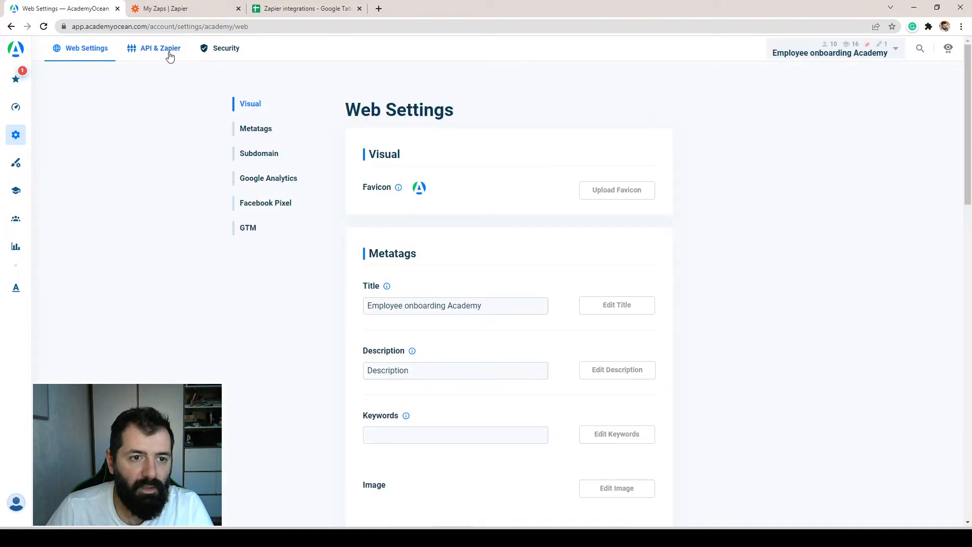
# Register a new Zapier application named "Add to team1" in the academy's API & Zapier settings.
pyautogui.click(171, 56)
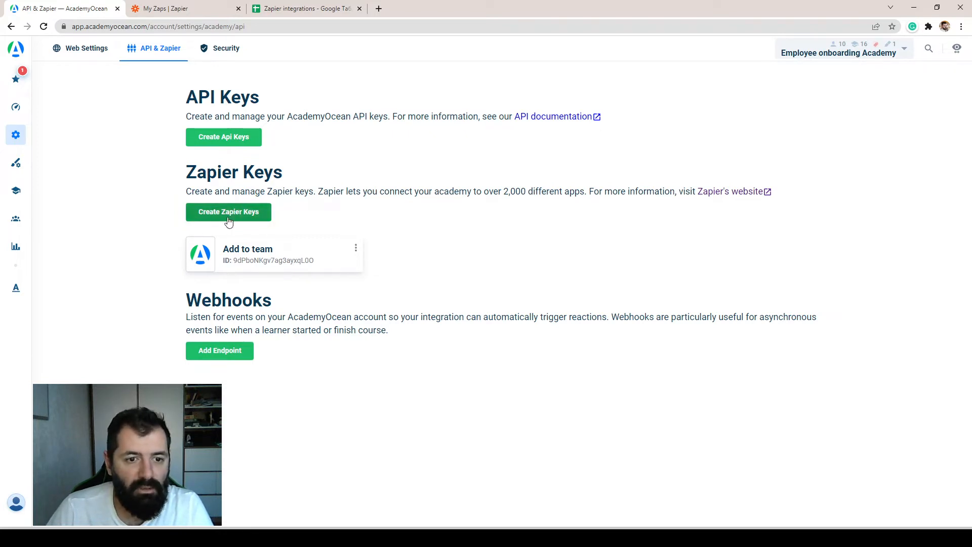
pyautogui.click(226, 218)
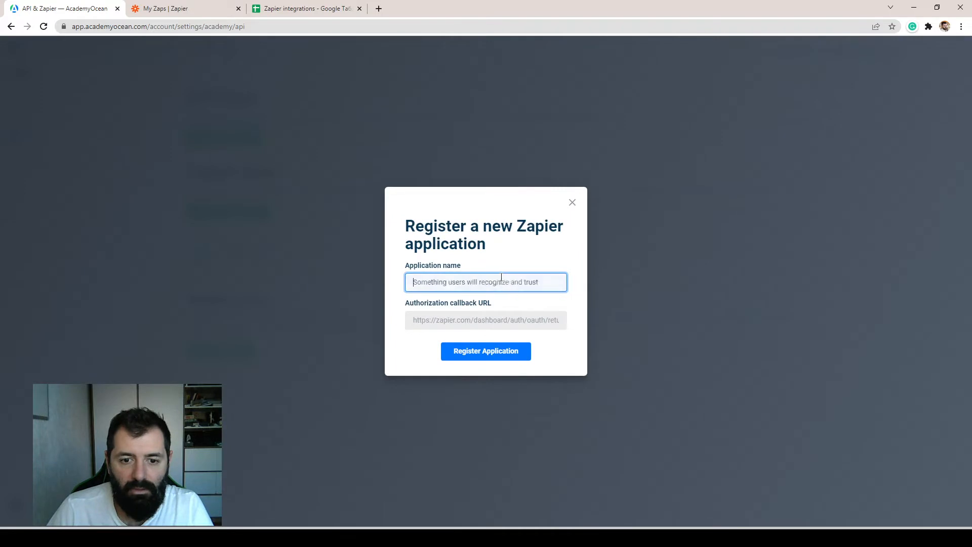
pyautogui.write('Add to team1')
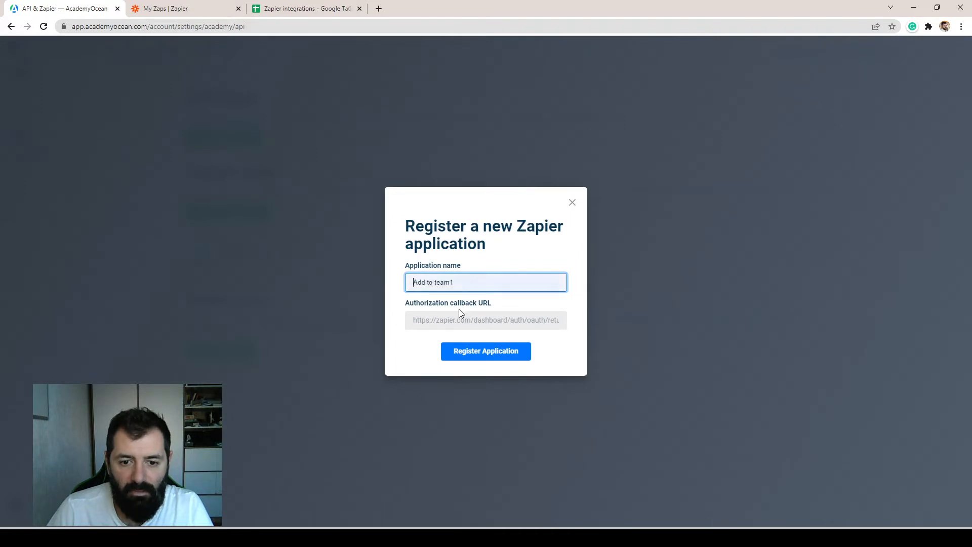
pyautogui.click(493, 352)
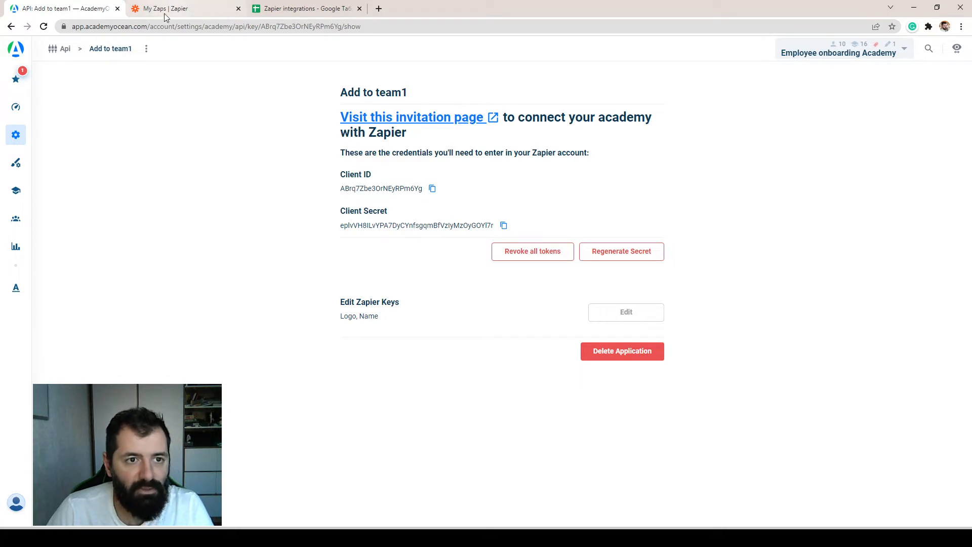
# Switch to Zapier and create a Zap with a Google Sheets trigger using the New Spreadsheet Row event.
pyautogui.click(192, 12)
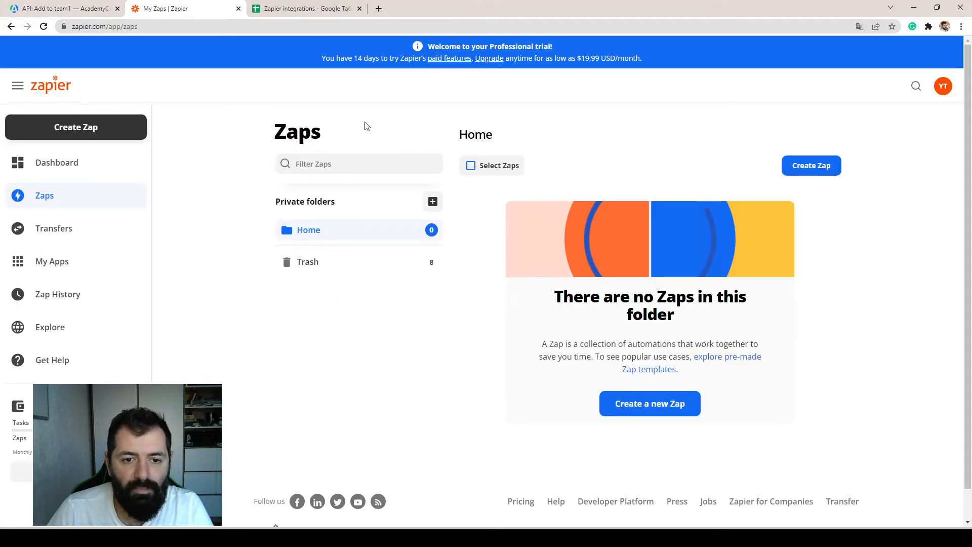
pyautogui.click(812, 167)
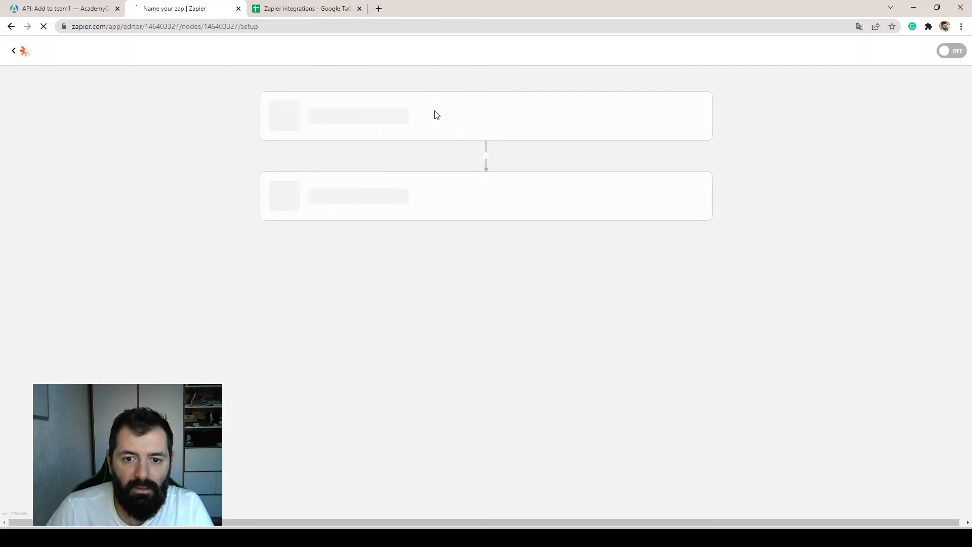
pyautogui.click(314, 287)
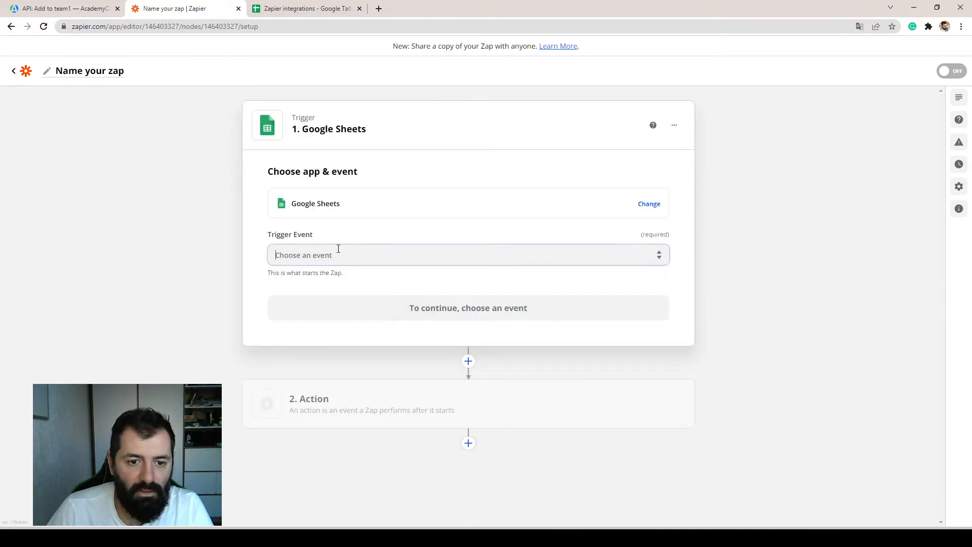
pyautogui.click(338, 248)
pyautogui.click(339, 406)
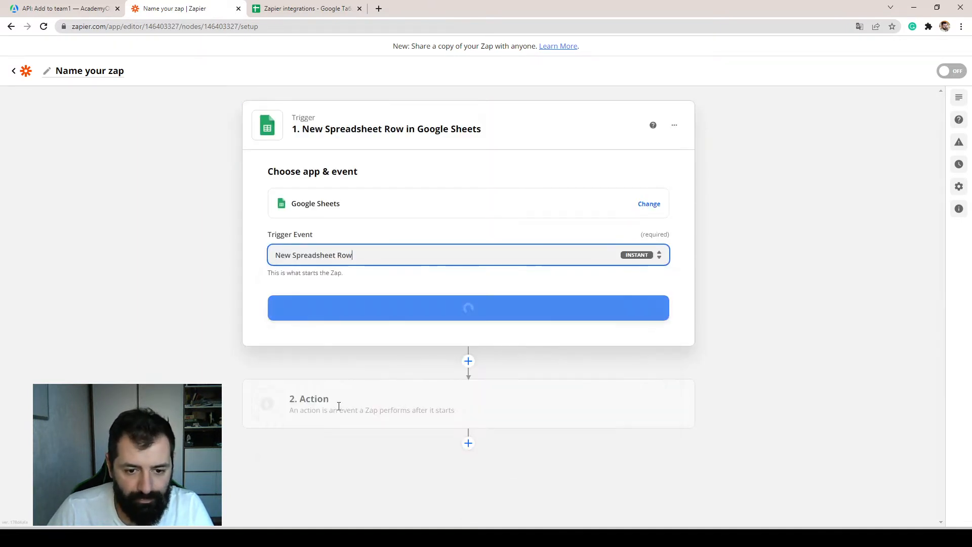
pyautogui.click(445, 311)
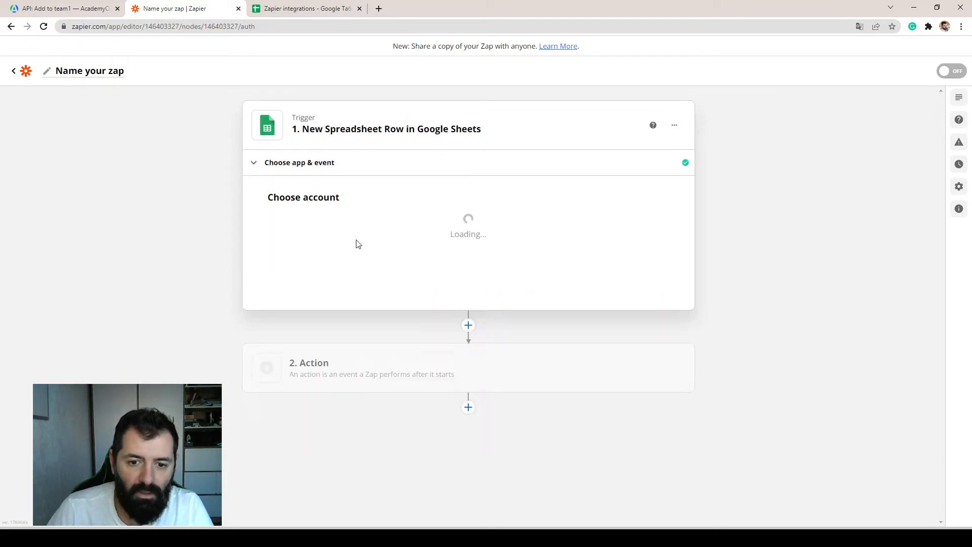
# Choose the already connected Google Sheets account for the trigger and continue to the trigger setup.
pyautogui.click(385, 241)
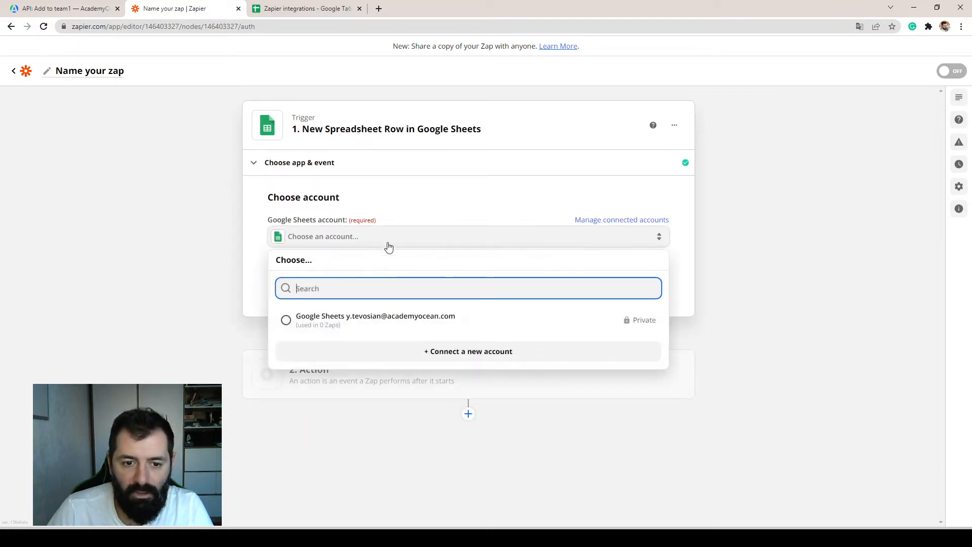
pyautogui.click(349, 317)
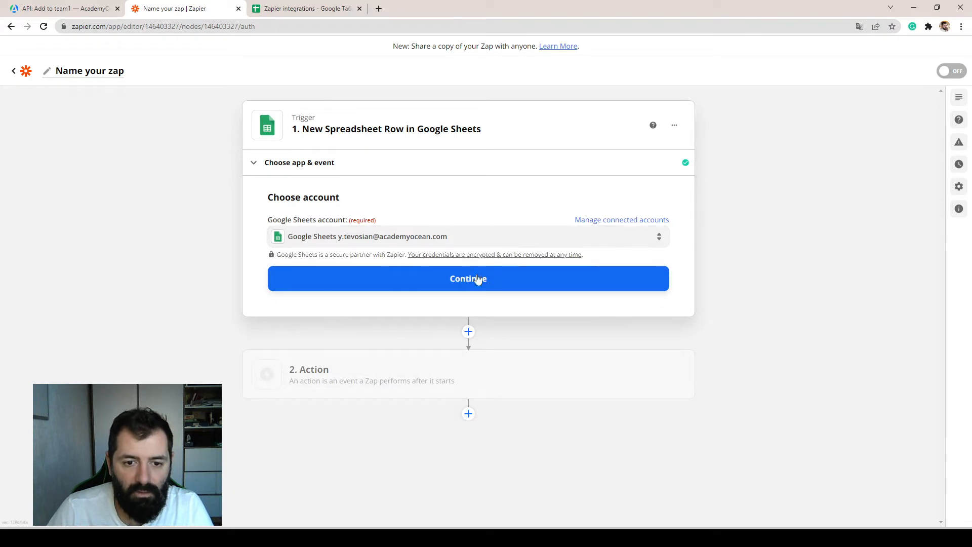
pyautogui.click(478, 282)
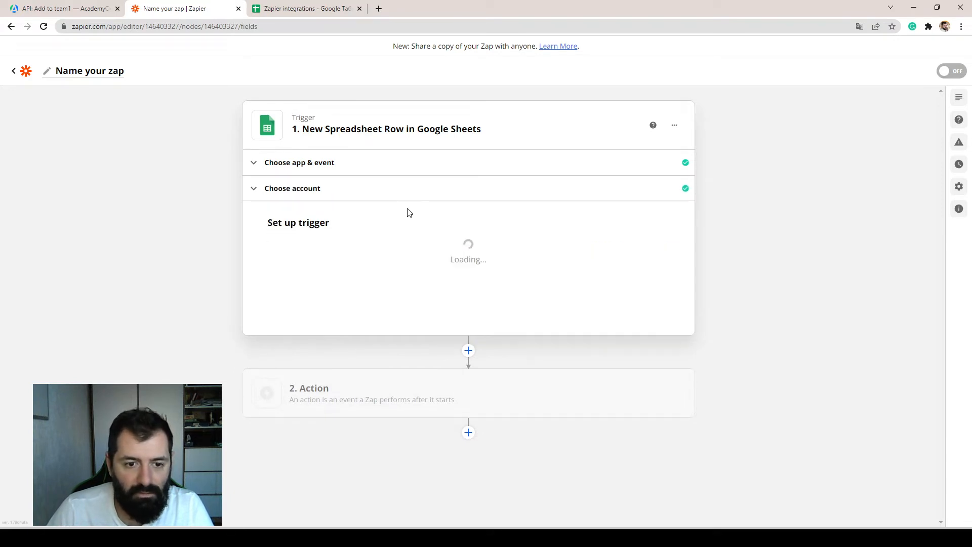
# Set the trigger's spreadsheet to Zapier integrations and its worksheet to Learners, and continue to the trigger test.
pyautogui.click(333, 304)
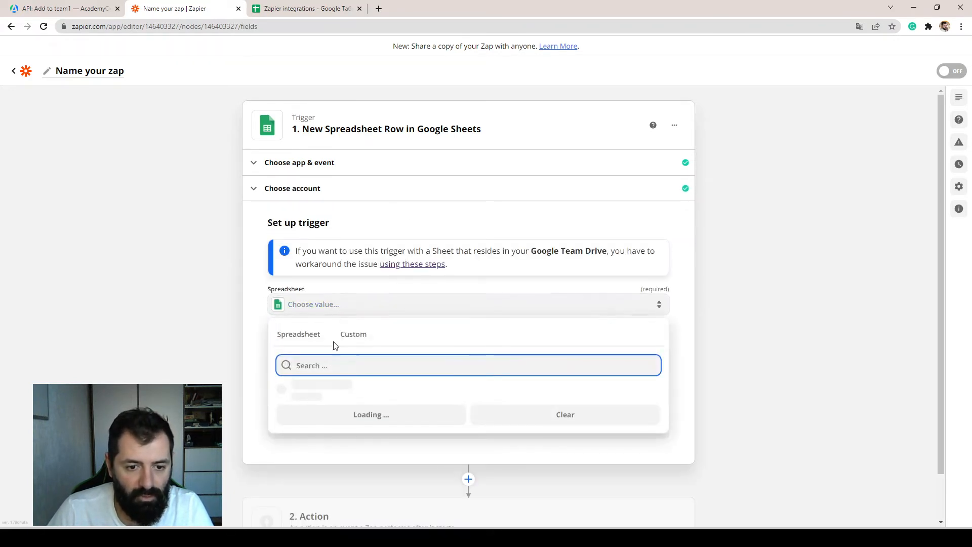
pyautogui.click(337, 393)
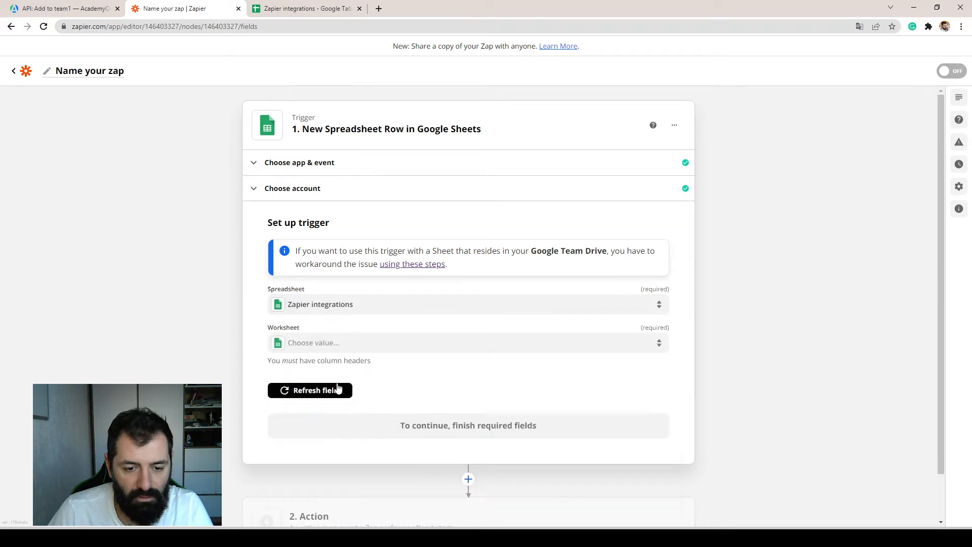
pyautogui.click(338, 349)
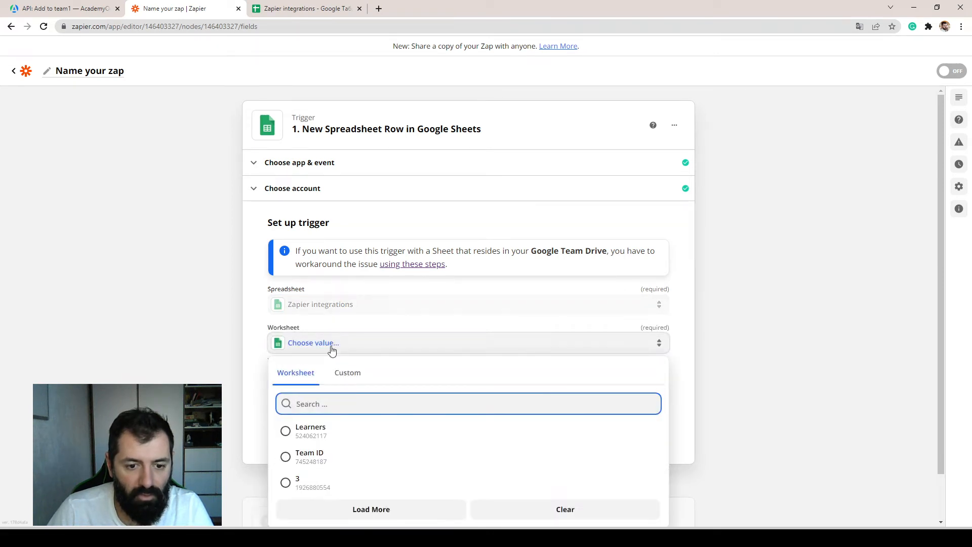
pyautogui.click(314, 432)
pyautogui.scroll(-1, 326, 304)
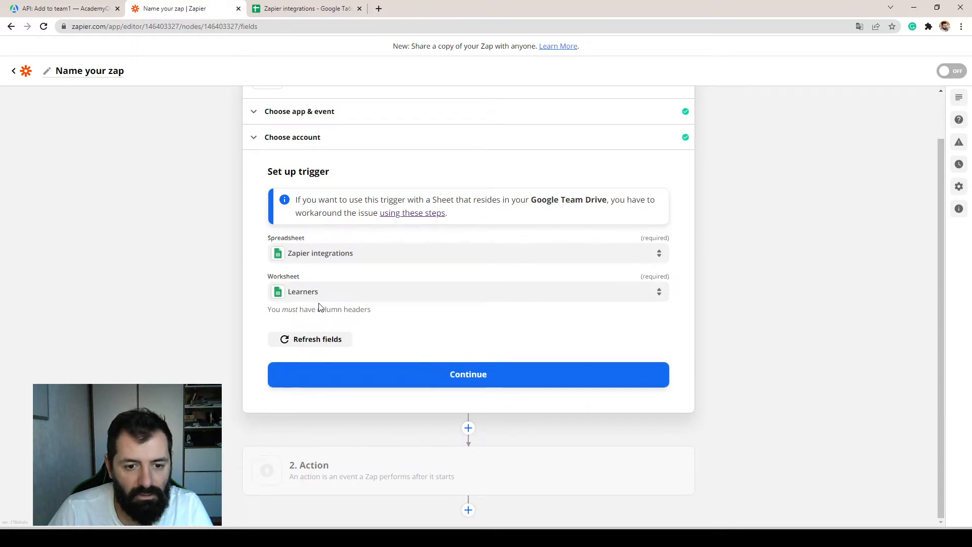
pyautogui.click(484, 381)
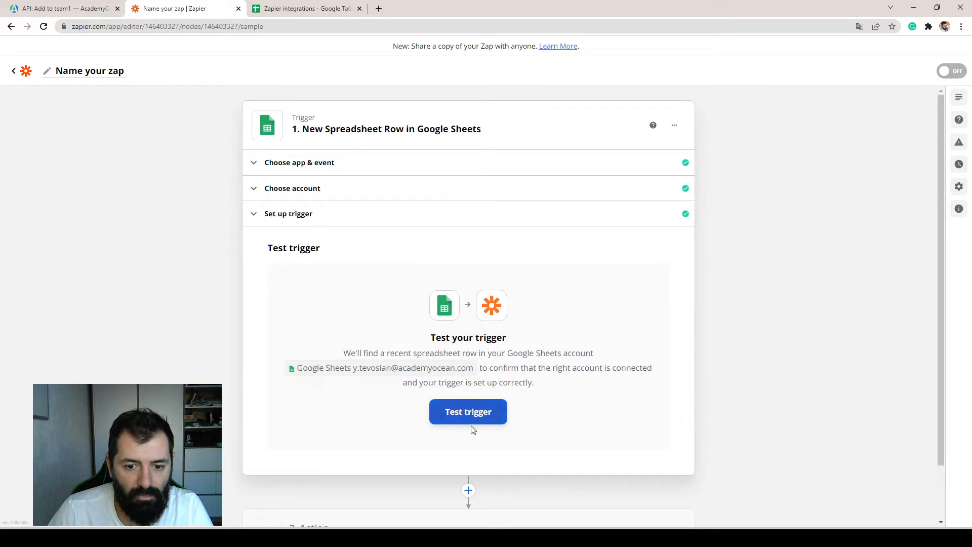
# Test the trigger and review the sample row's name, e-mail, team ID and team name values.
pyautogui.click(469, 414)
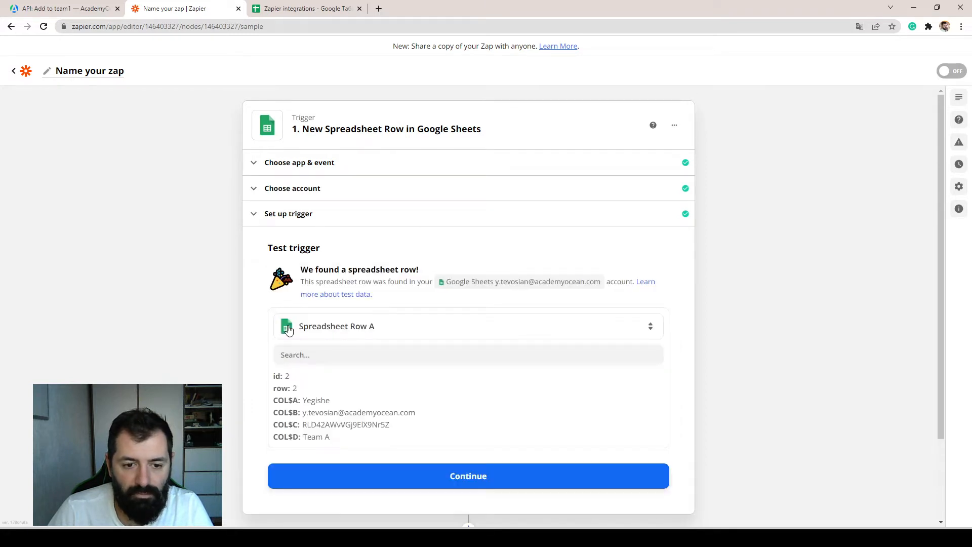
pyautogui.scroll(-2, 374, 365)
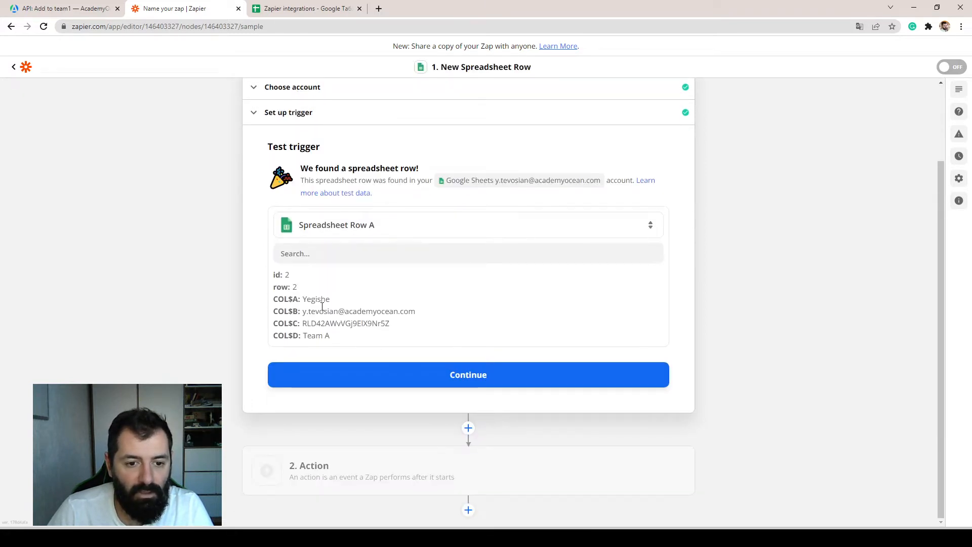
pyautogui.moveTo(304, 300); pyautogui.dragTo(397, 334)
pyautogui.click(304, 323)
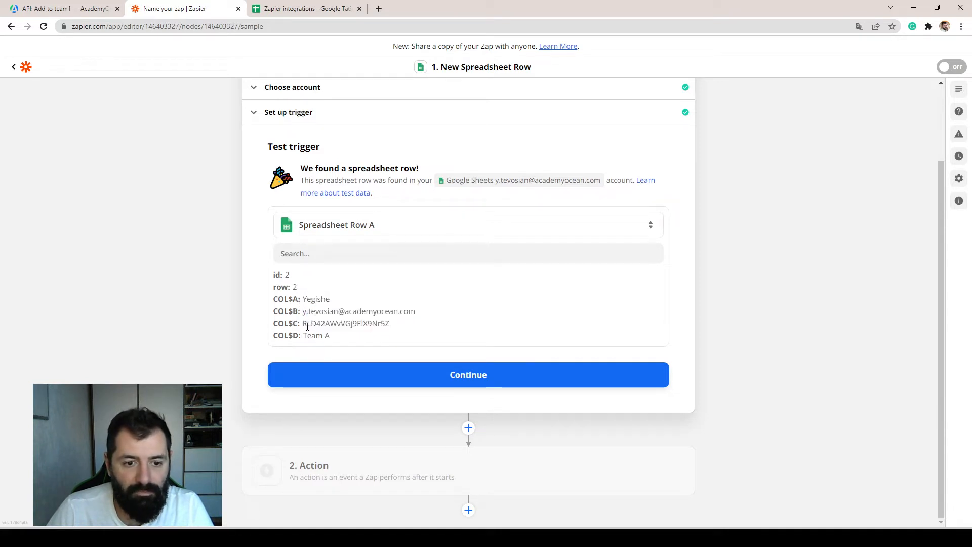
pyautogui.moveTo(345, 339); pyautogui.dragTo(402, 329)
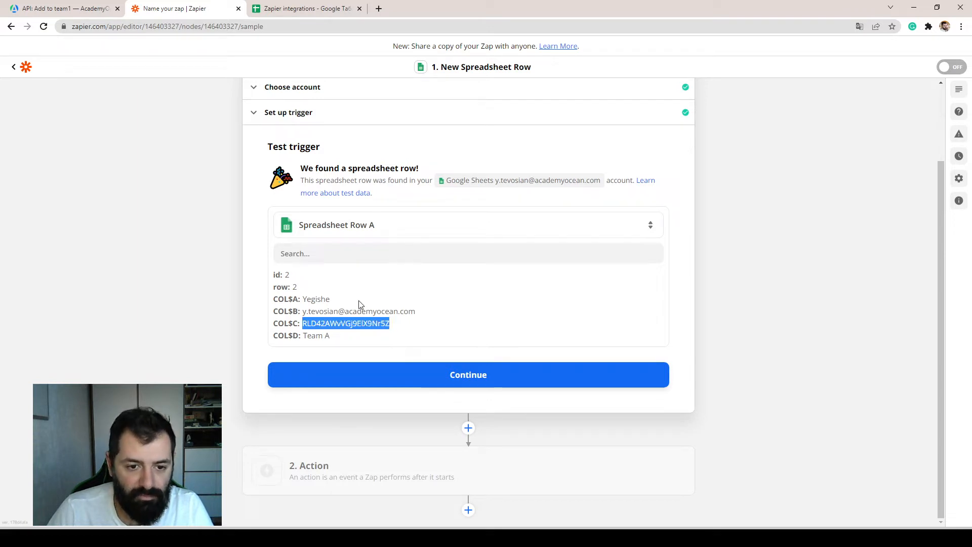
# Switch to the Zapier integrations spreadsheet in Google Sheets and examine the Name, E-mail, Team ID and Team Name columns.
pyautogui.click(304, 8)
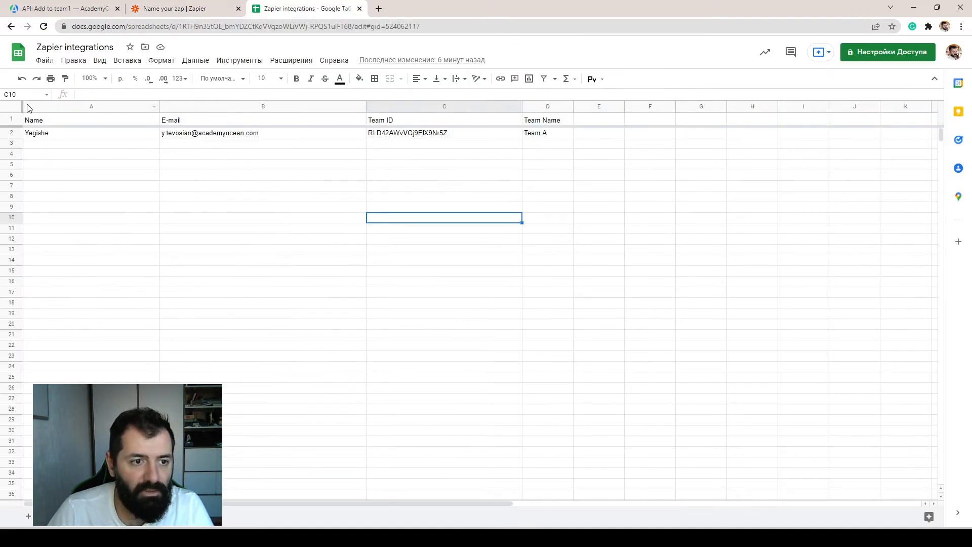
pyautogui.moveTo(70, 120); pyautogui.dragTo(75, 146)
pyautogui.moveTo(210, 120); pyautogui.dragTo(212, 144)
pyautogui.moveTo(415, 120); pyautogui.dragTo(547, 134)
pyautogui.click(398, 197)
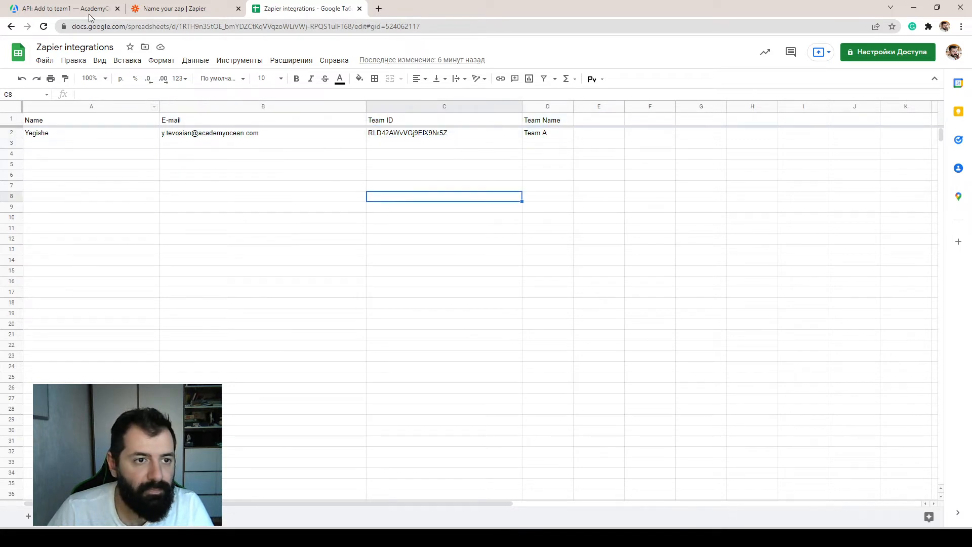
# Return to Zapier, accept the tested trigger row and add an AcademyOcean action with the event Gives a Learner Access to a Private Academy.
pyautogui.click(158, 10)
pyautogui.click(468, 369)
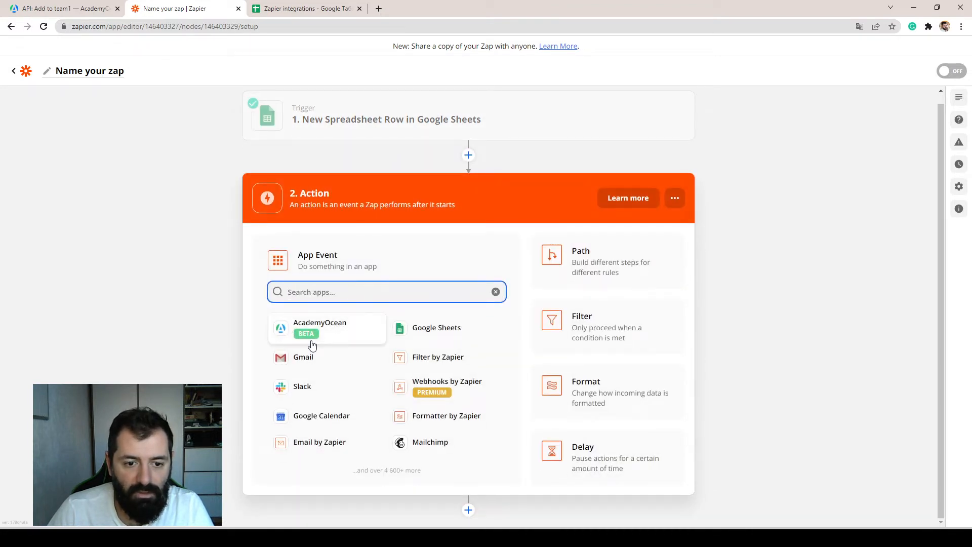
pyautogui.click(347, 327)
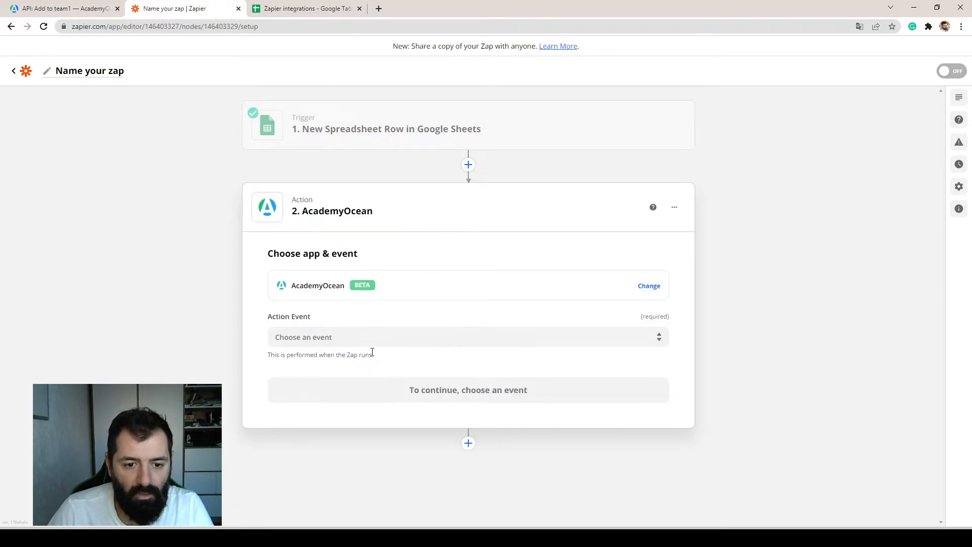
pyautogui.click(370, 337)
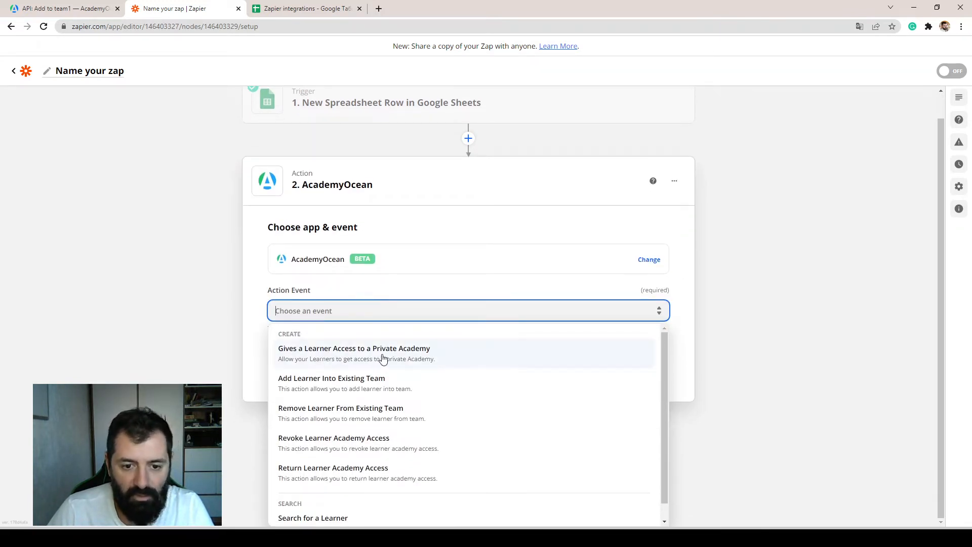
pyautogui.click(430, 352)
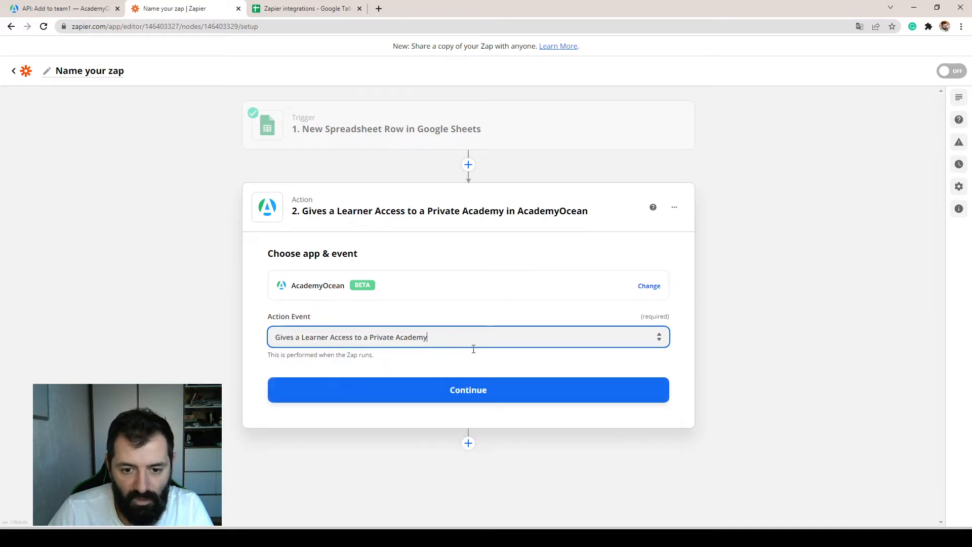
pyautogui.click(461, 393)
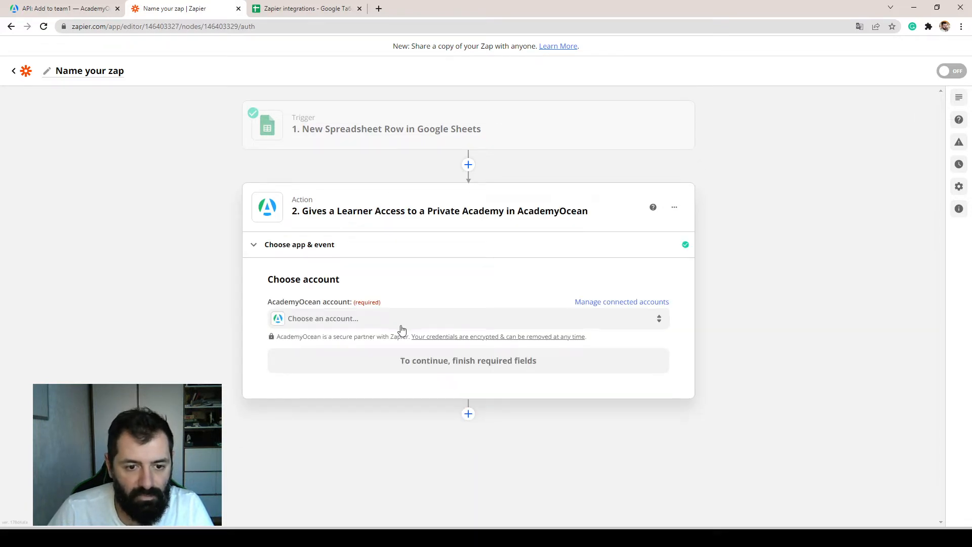
# Connect a new AcademyOcean account for the action, consulting the Add to team1 application's credentials page in AcademyOcean.
pyautogui.click(382, 322)
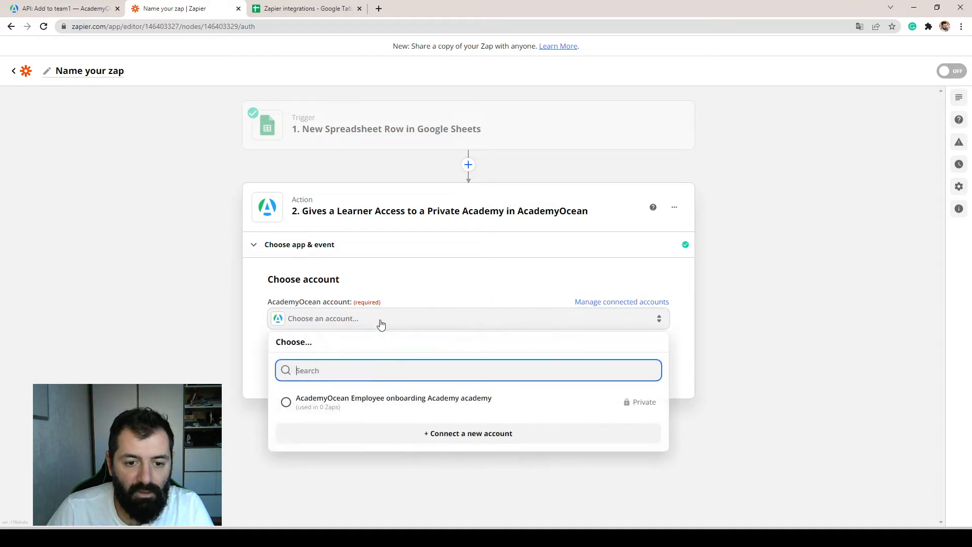
pyautogui.click(324, 405)
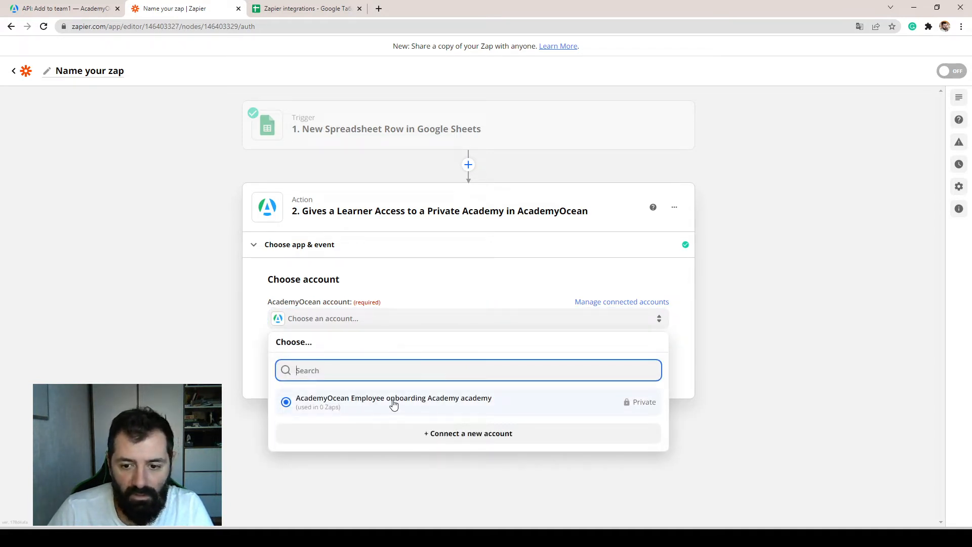
pyautogui.click(447, 435)
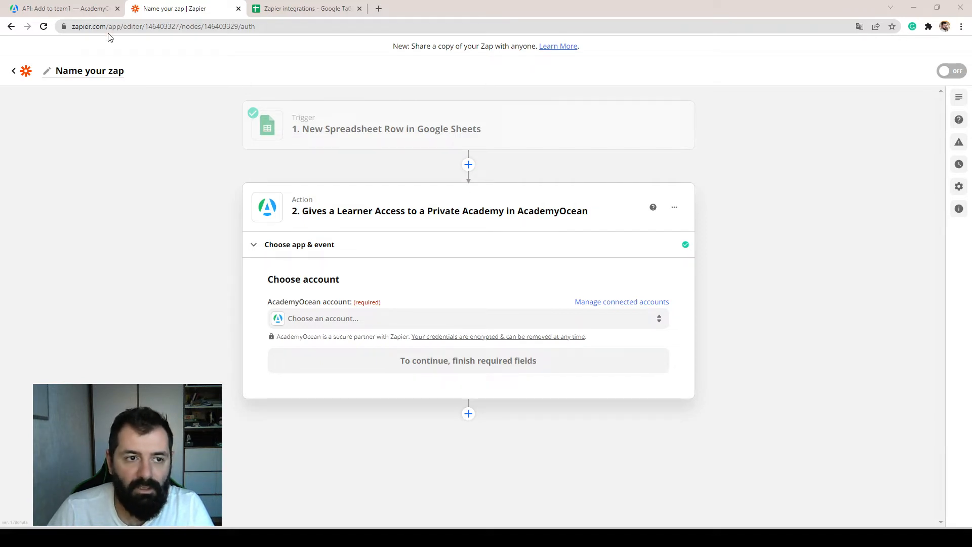
pyautogui.click(61, 10)
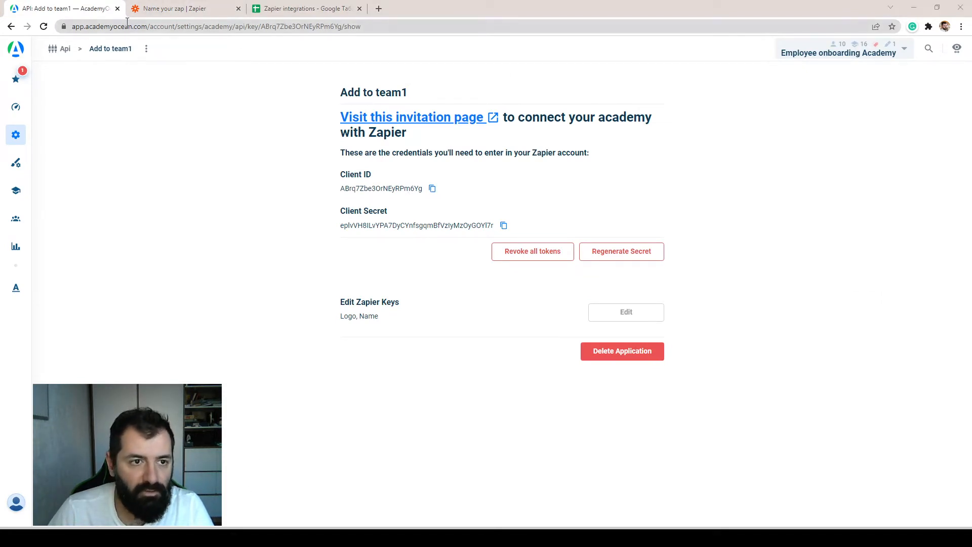
pyautogui.click(174, 10)
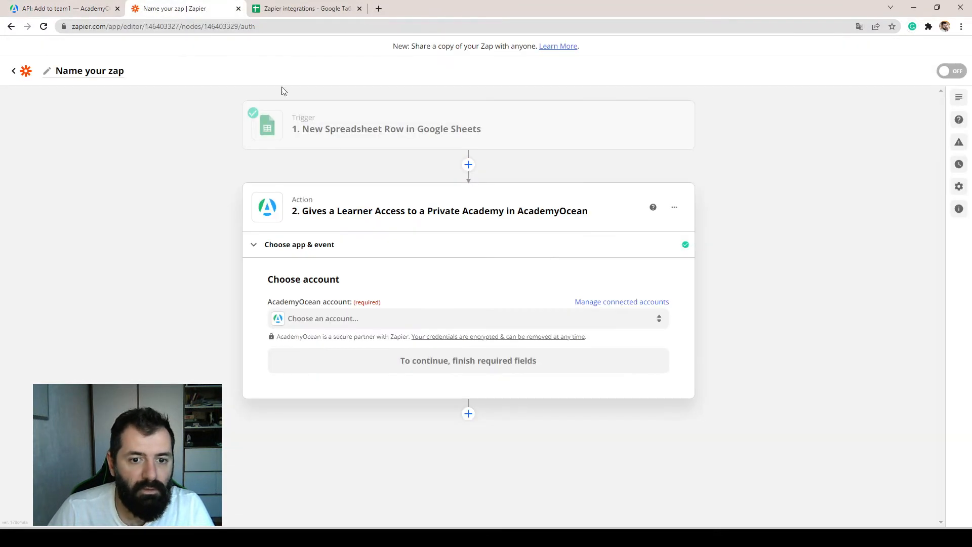
pyautogui.click(81, 10)
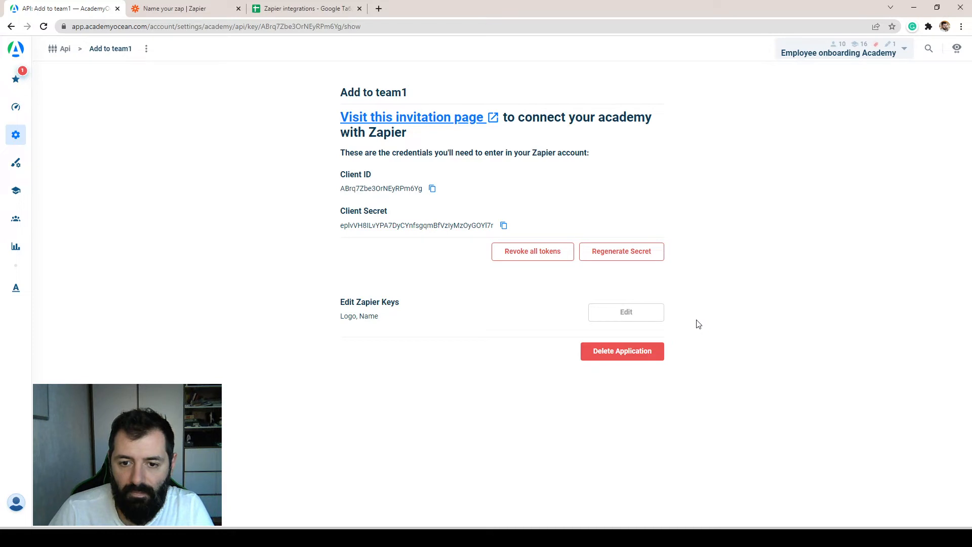
pyautogui.click(175, 9)
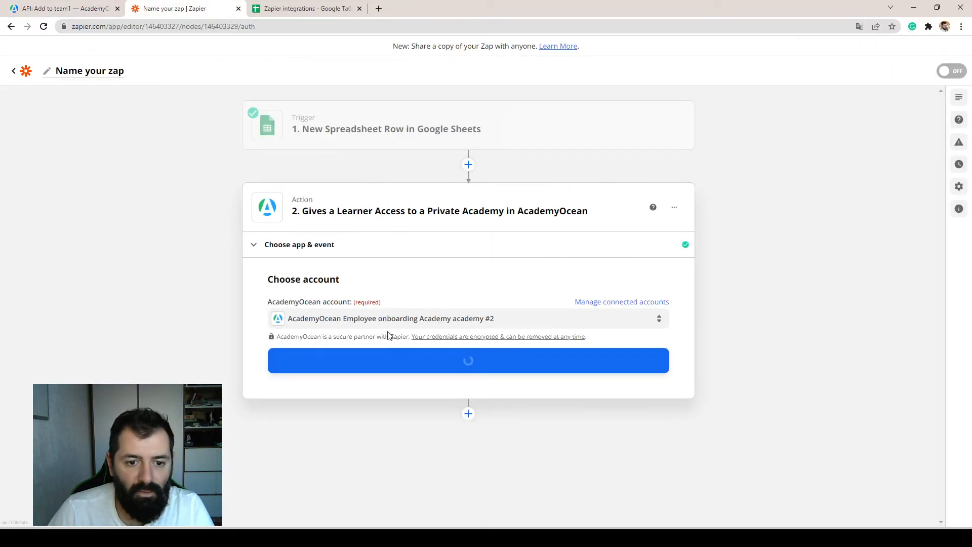
# Choose the AcademyOcean Employee onboarding Academy academy account without the #2 suffix for the action and continue.
pyautogui.click(524, 321)
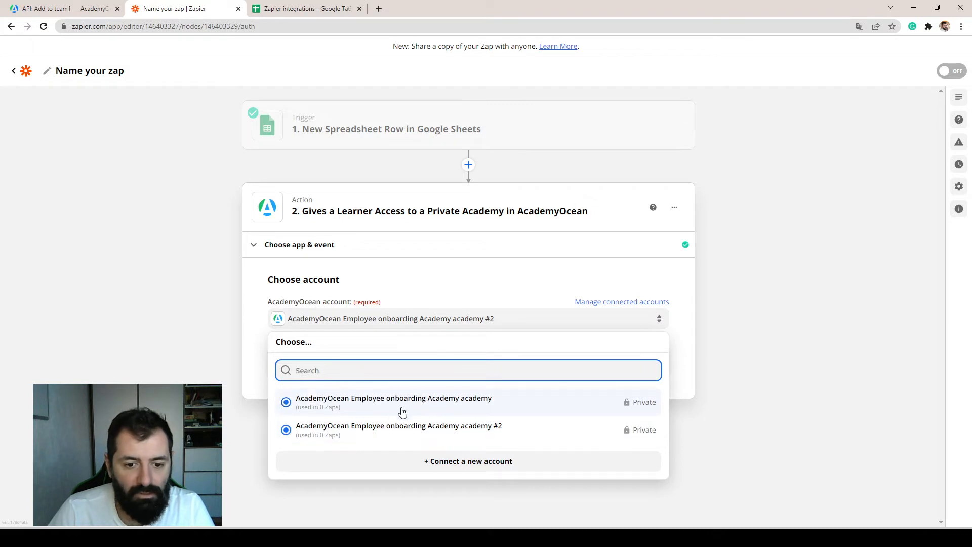
pyautogui.click(350, 401)
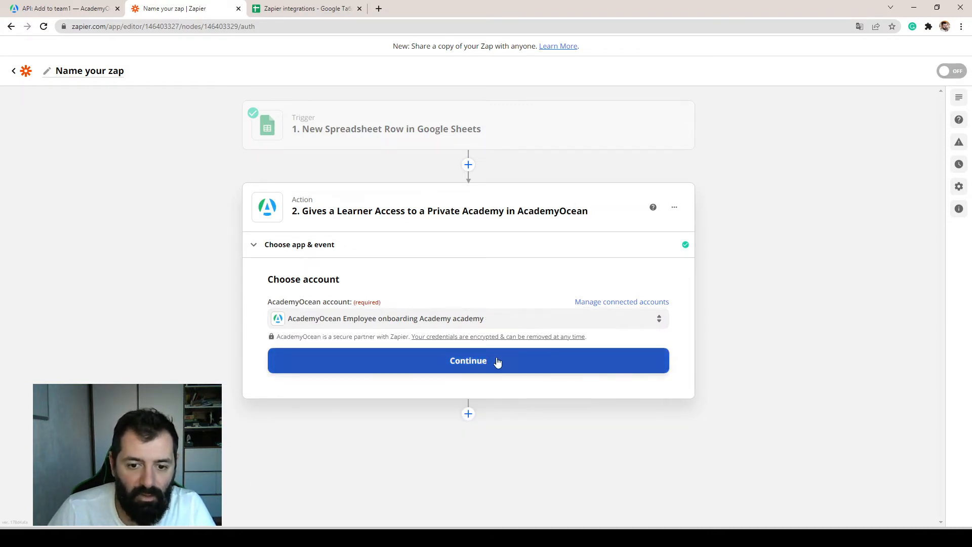
pyautogui.click(479, 369)
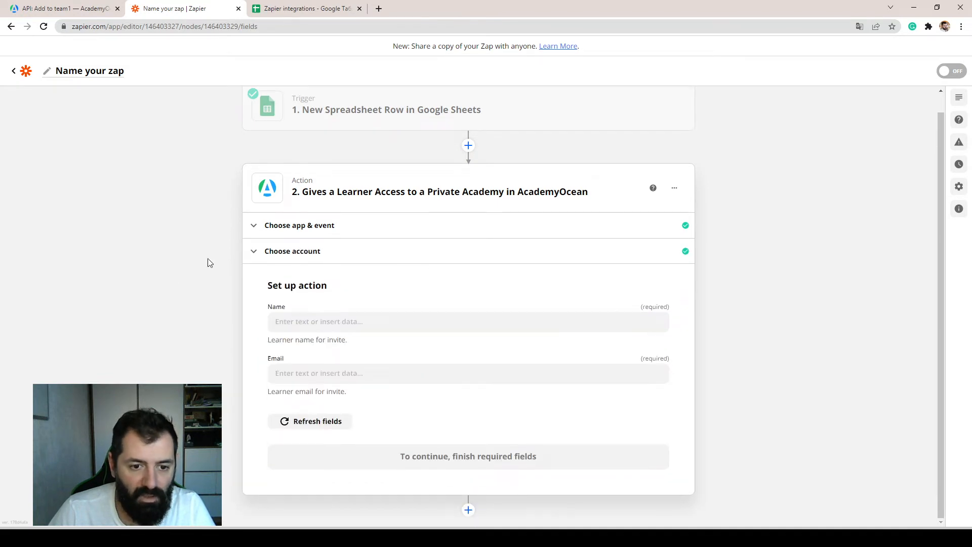
# Map the action's Name and Email fields to the spreadsheet row's Name and E-mail values.
pyautogui.click(348, 323)
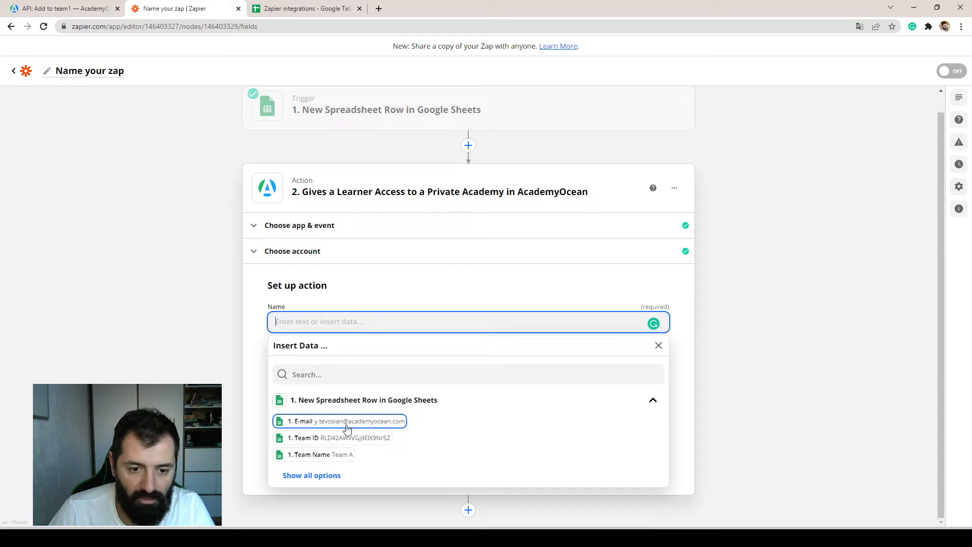
pyautogui.scroll(1, 375, 436)
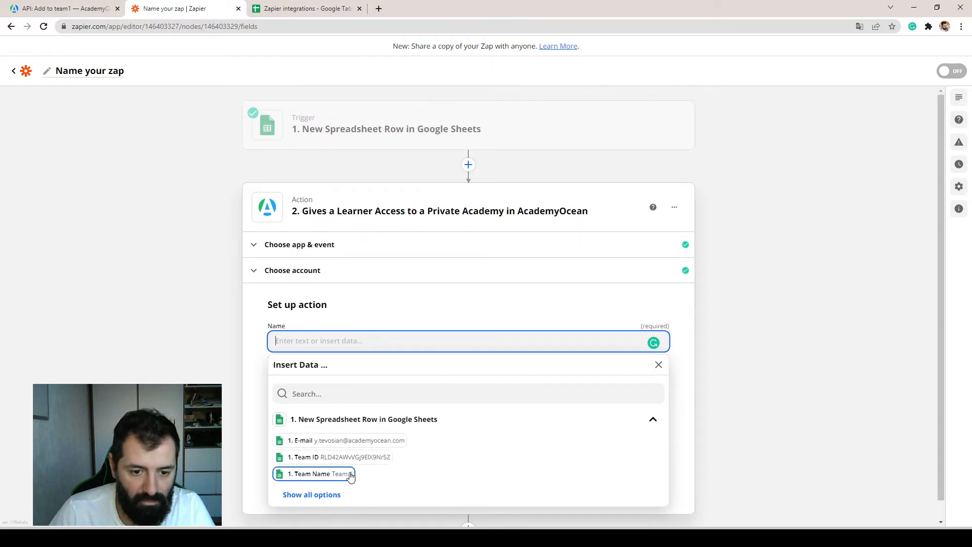
pyautogui.click(327, 496)
pyautogui.scroll(-1, 319, 489)
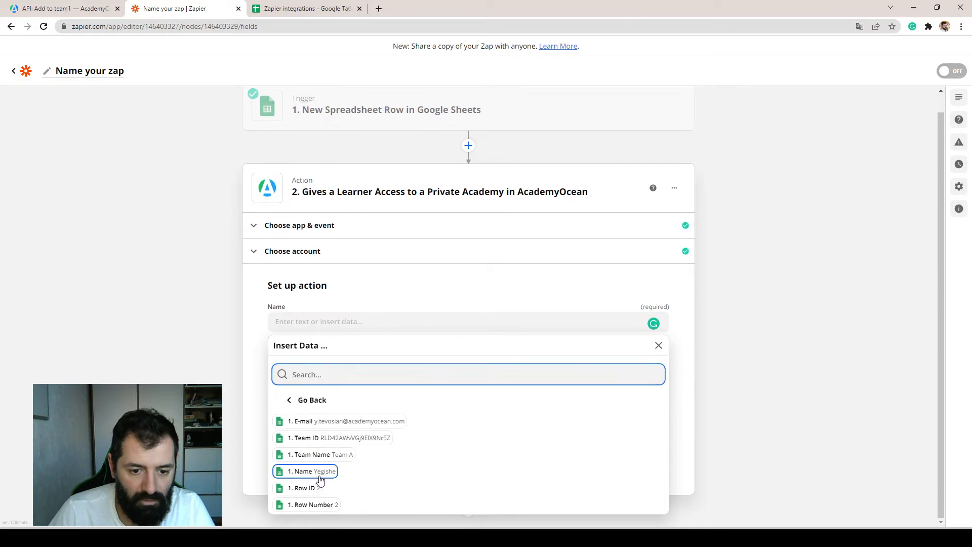
pyautogui.click(315, 472)
pyautogui.click(258, 360)
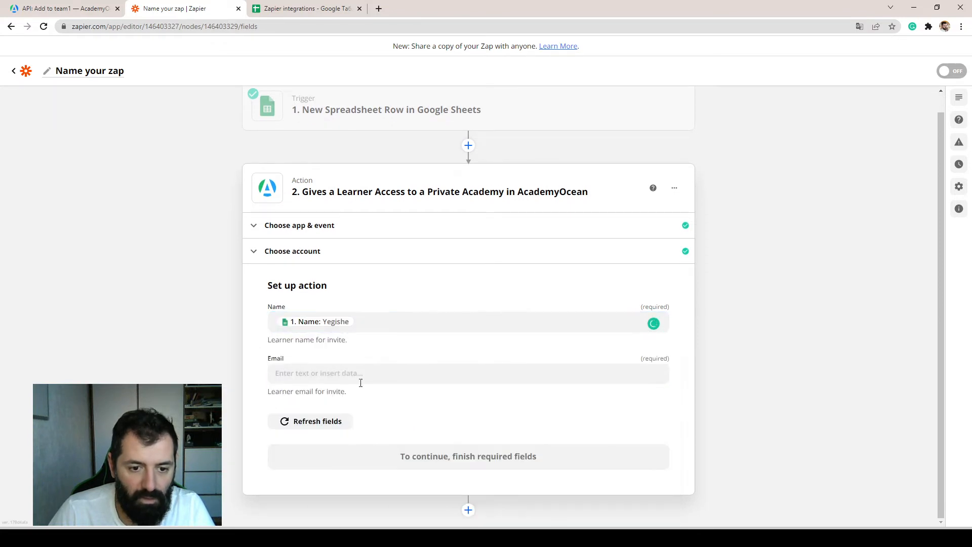
pyautogui.click(321, 373)
pyautogui.click(347, 461)
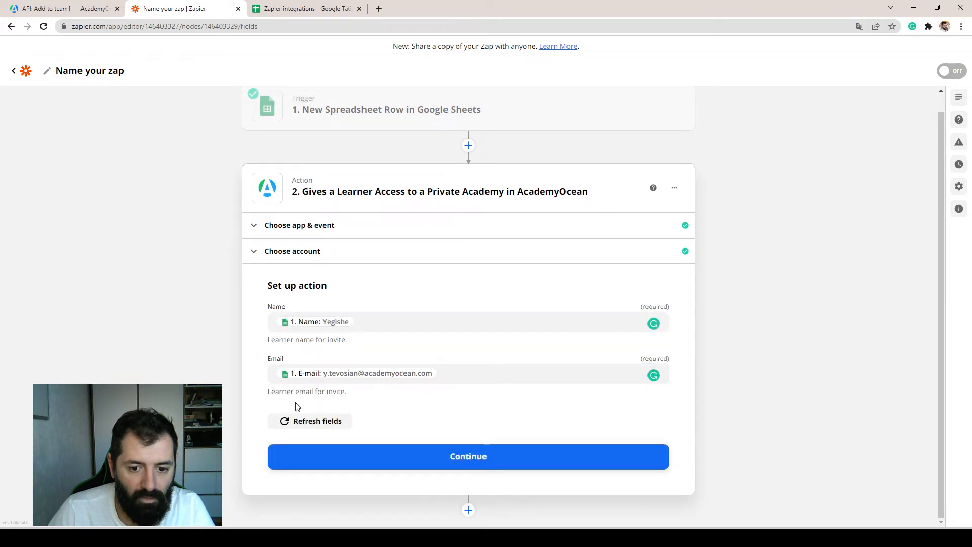
# Continue to the action test, send the sample learner invite to AcademyOcean and turn on the Zap.
pyautogui.click(486, 458)
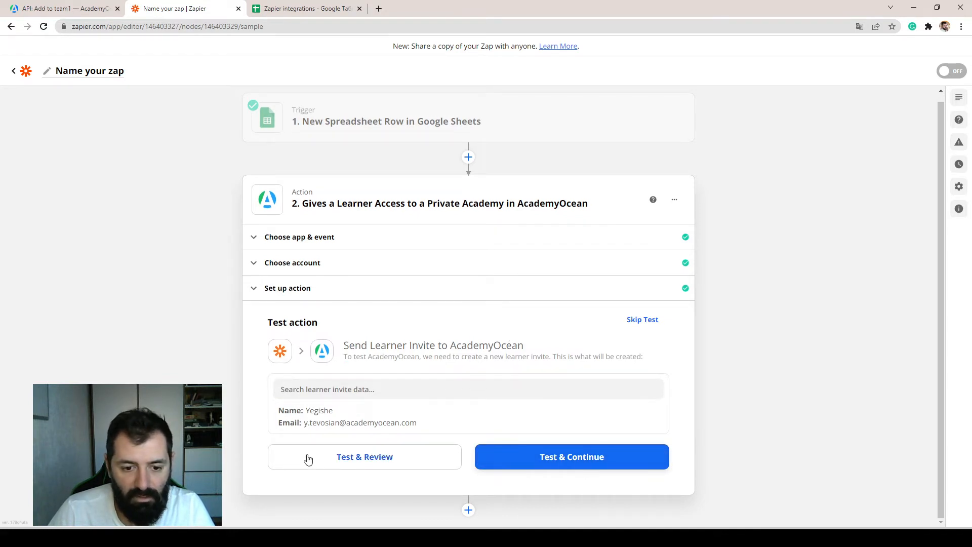
pyautogui.click(550, 458)
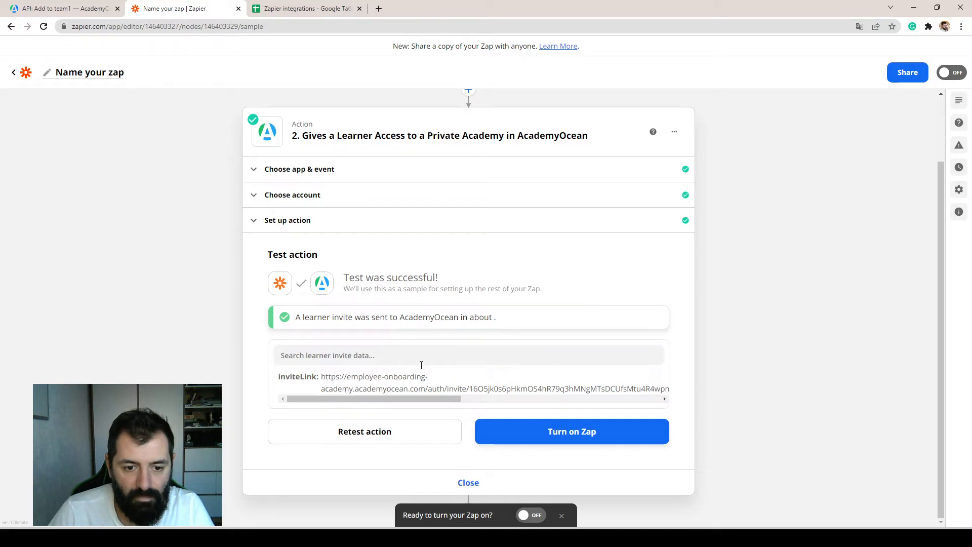
pyautogui.click(526, 435)
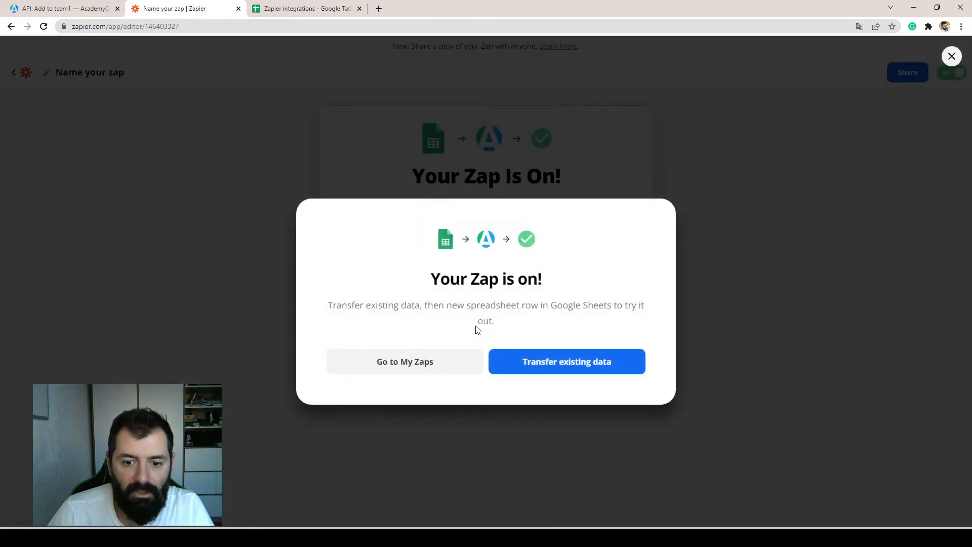
# Open the transfer of existing data and review the spreadsheet records offered for sending.
pyautogui.click(554, 364)
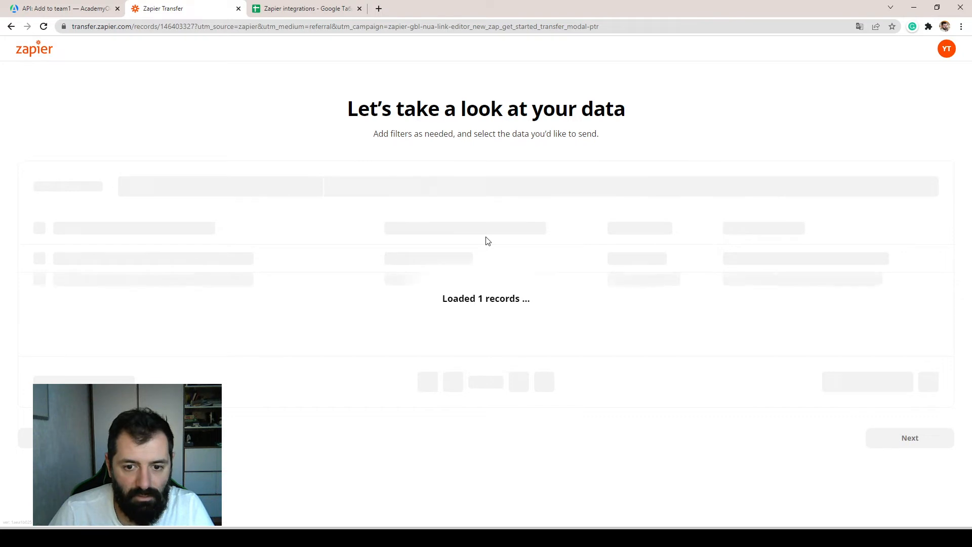
pyautogui.scroll(-2, 365, 284)
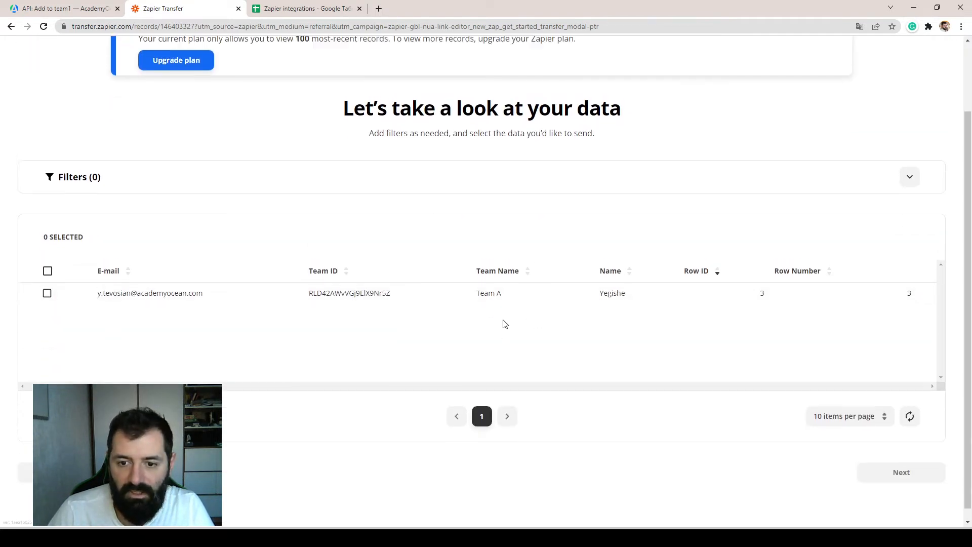
pyautogui.scroll(2, 516, 333)
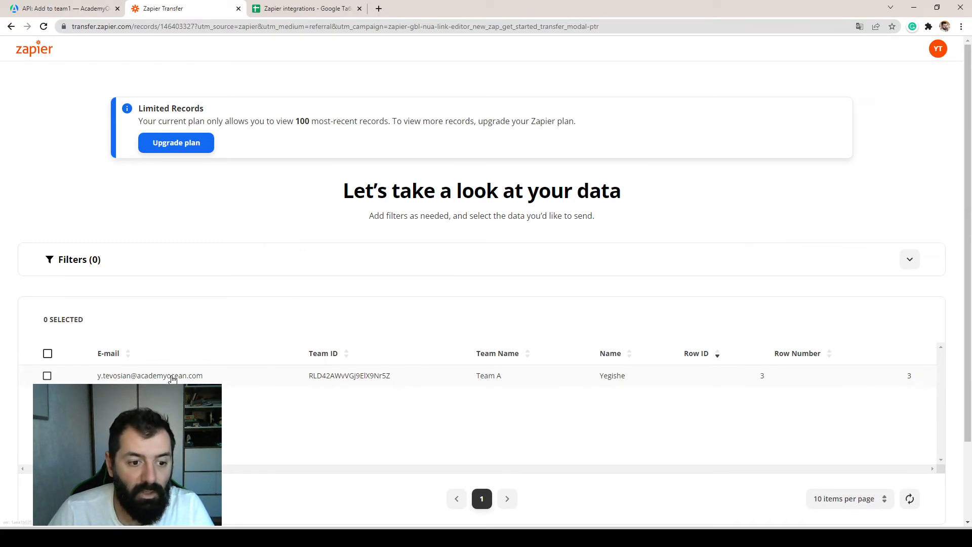
# Switch to AcademyOcean and check the list of learner invites under Manage Learners.
pyautogui.click(61, 8)
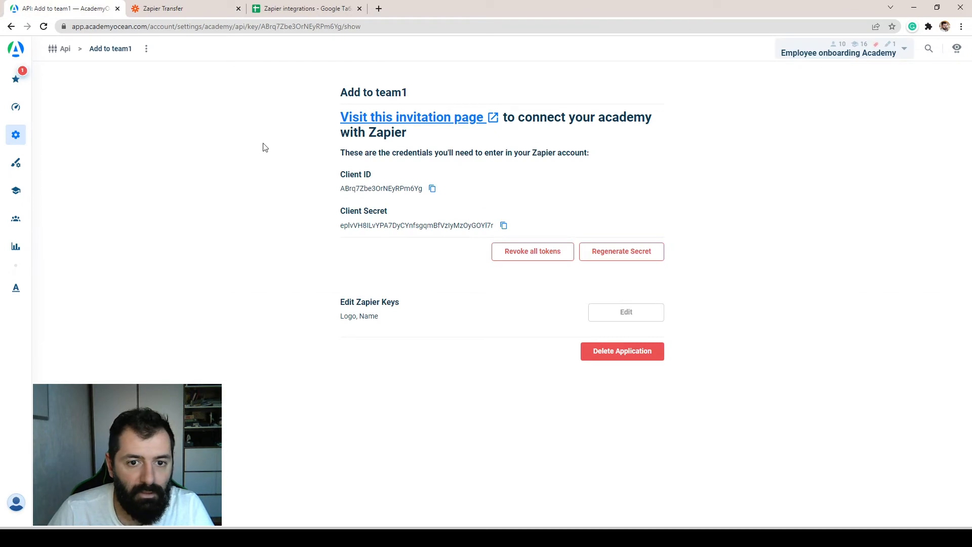
pyautogui.click(16, 218)
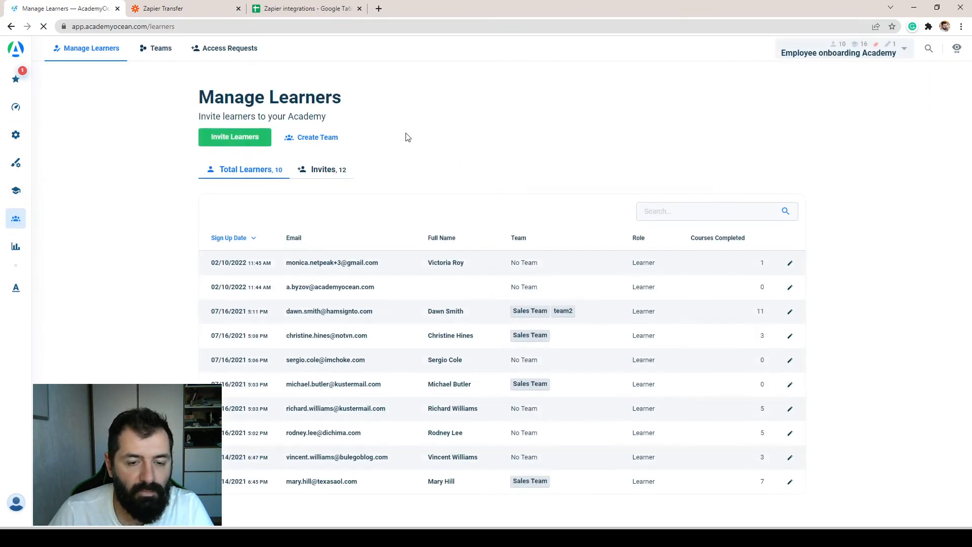
pyautogui.click(321, 174)
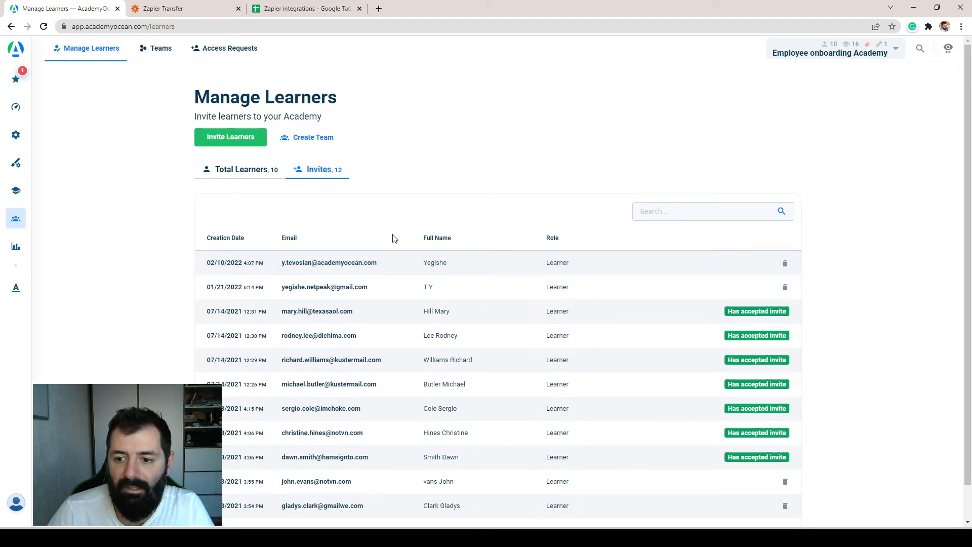
pyautogui.click(206, 10)
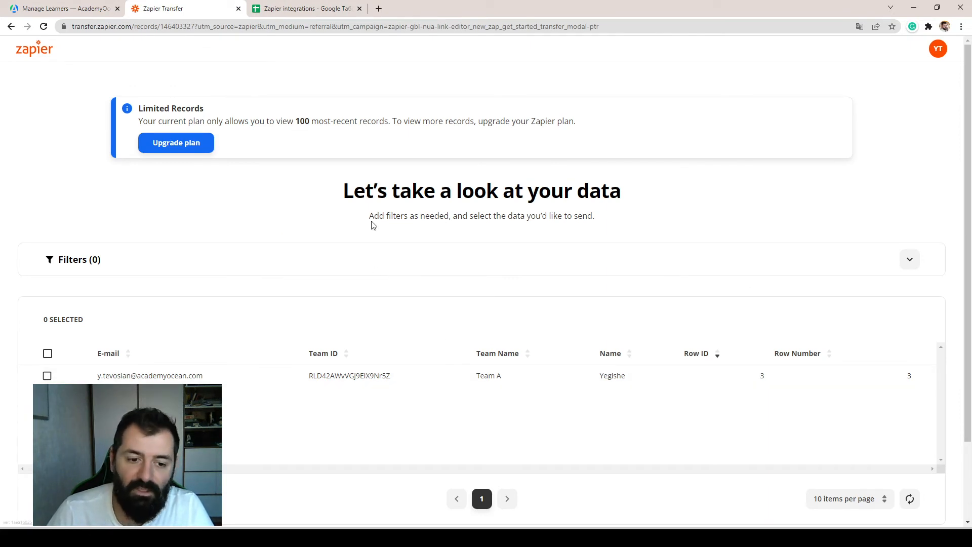
pyautogui.scroll(-2, 360, 178)
pyautogui.scroll(2, 360, 180)
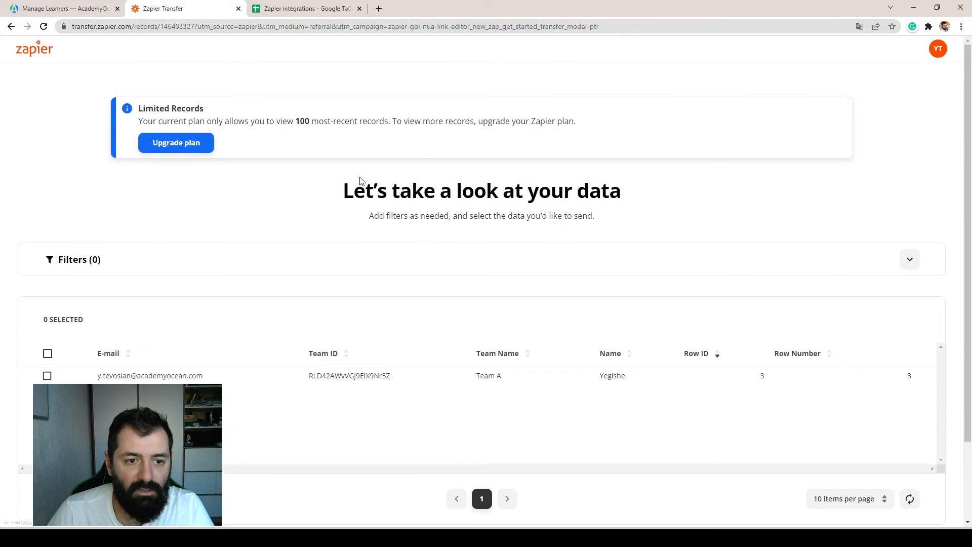
# Look up the Team API ID in the base settings of Team A in AcademyOcean.
pyautogui.click(80, 10)
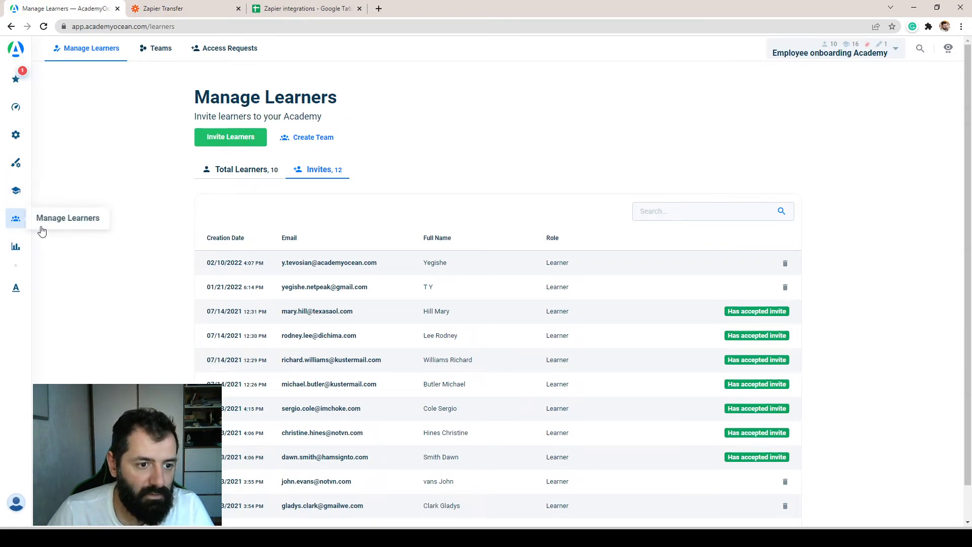
pyautogui.click(159, 47)
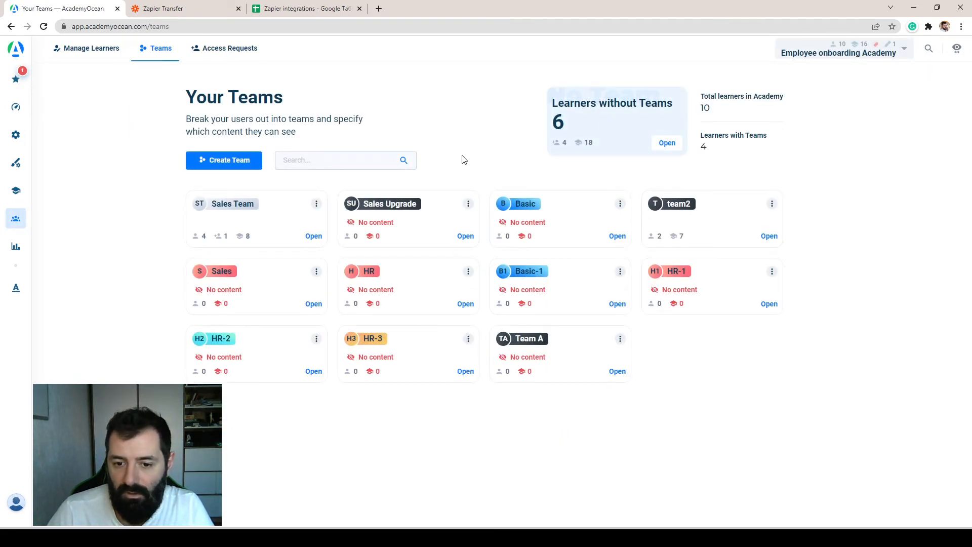
pyautogui.click(534, 344)
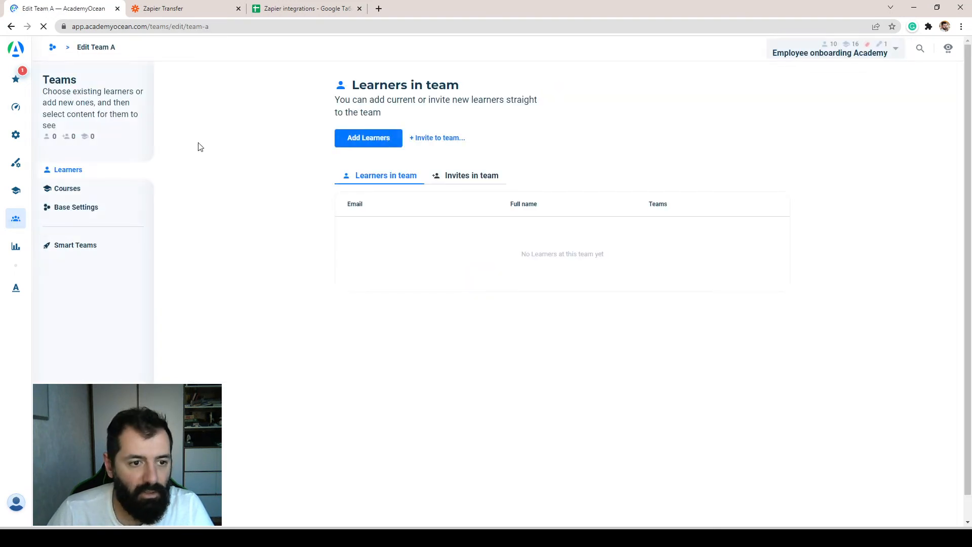
pyautogui.click(71, 208)
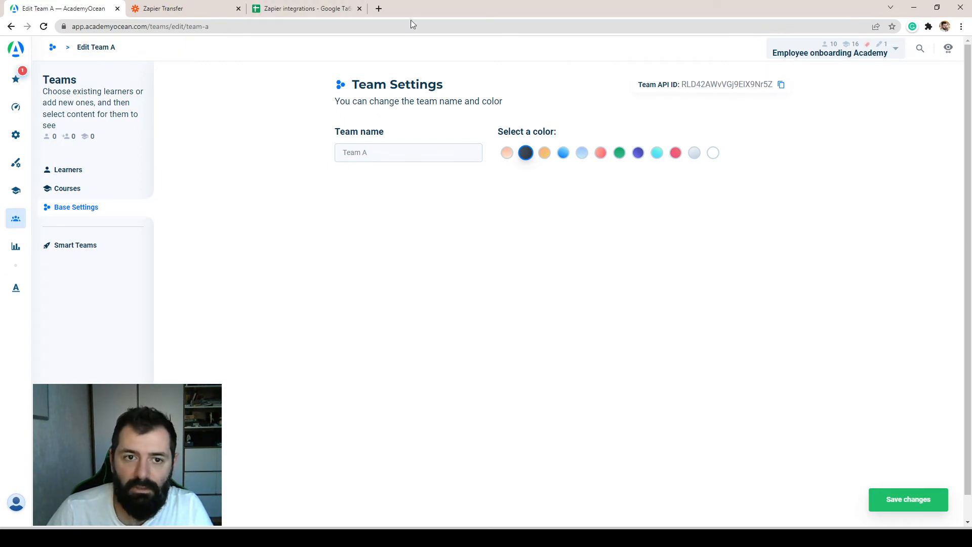
# Switch to the Zapier integrations spreadsheet and check the Team ID value in cell C2.
pyautogui.click(293, 9)
pyautogui.tripleClick(406, 134)
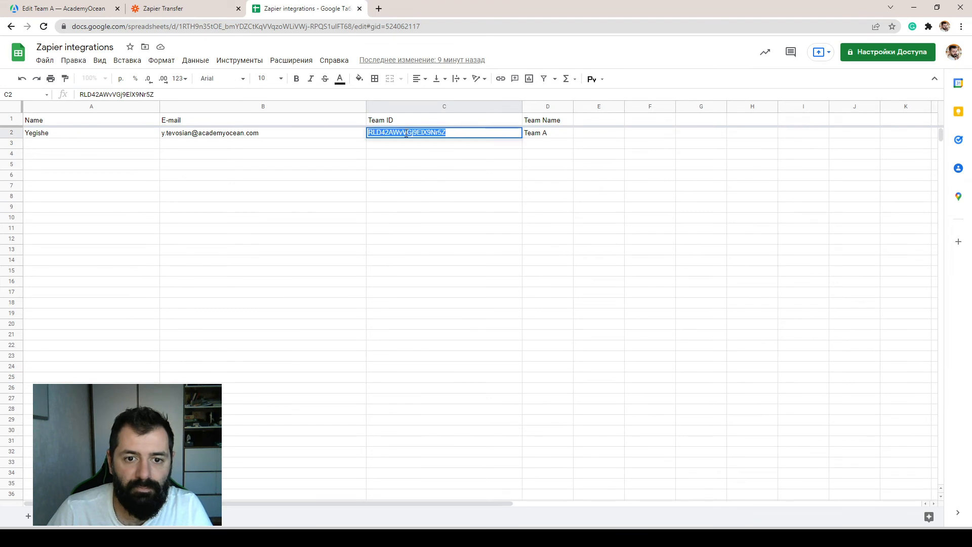
pyautogui.click(437, 162)
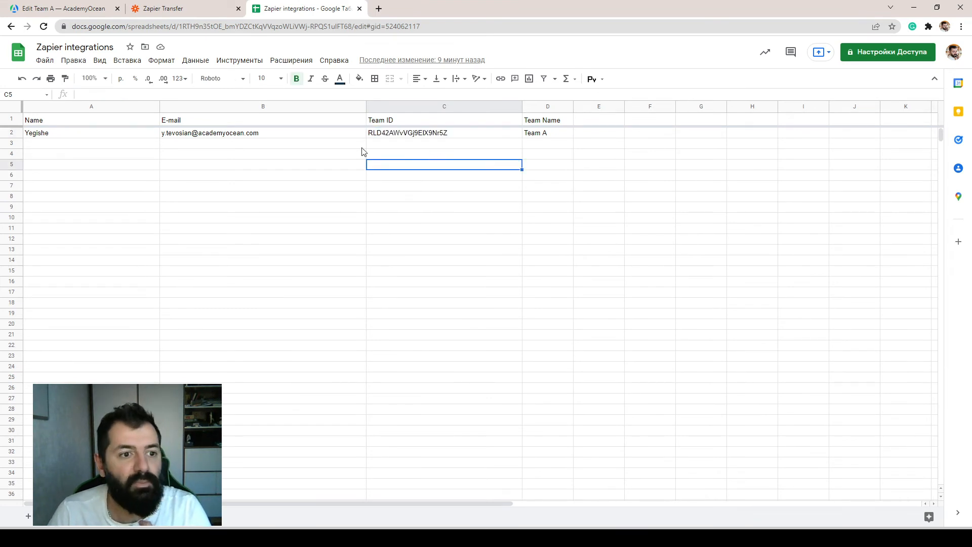
# Return to Zapier and open the enabled Google Sheets to AcademyOcean Zap from the Zaps list for editing.
pyautogui.click(188, 9)
pyautogui.scroll(-3, 576, 251)
pyautogui.scroll(3, 465, 203)
pyautogui.scroll(-3, 273, 200)
pyautogui.scroll(3, 208, 202)
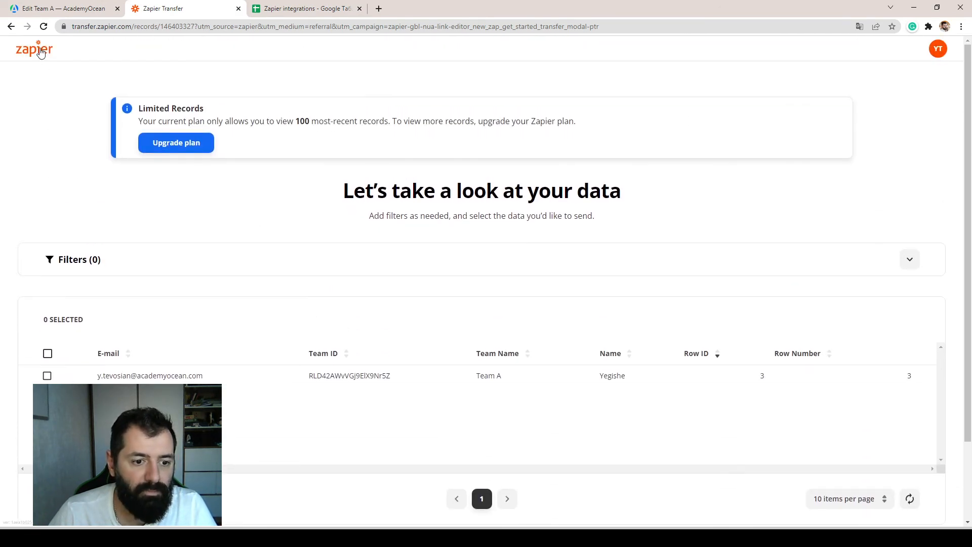
pyautogui.click(41, 53)
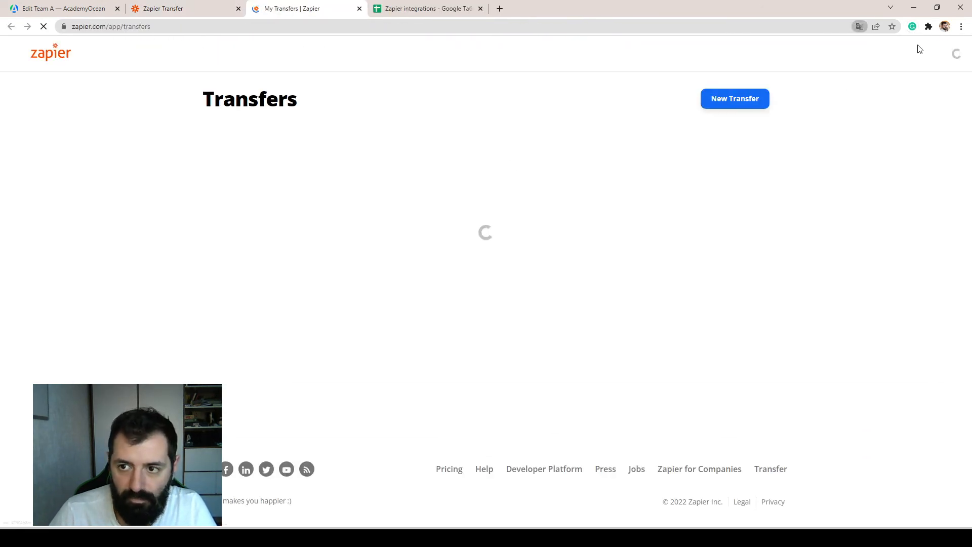
pyautogui.click(54, 199)
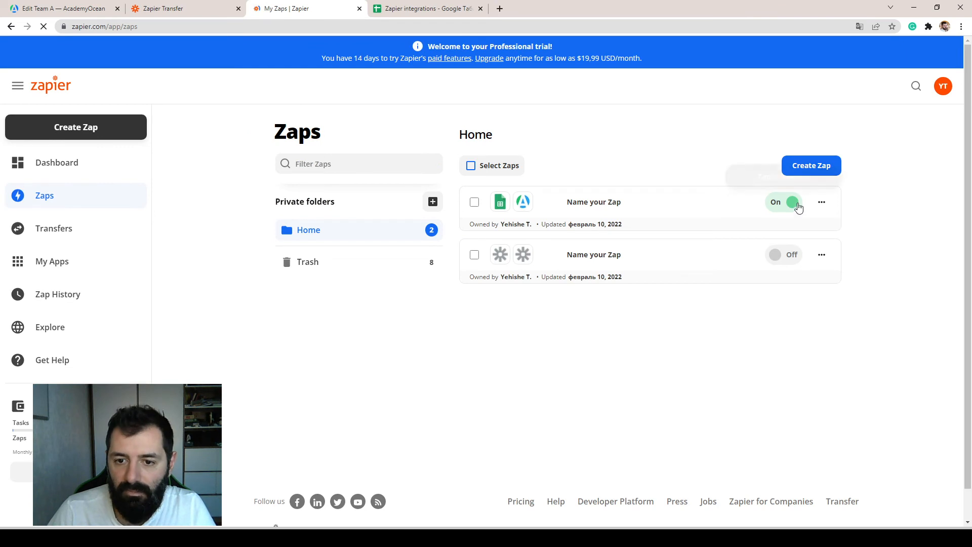
pyautogui.click(599, 203)
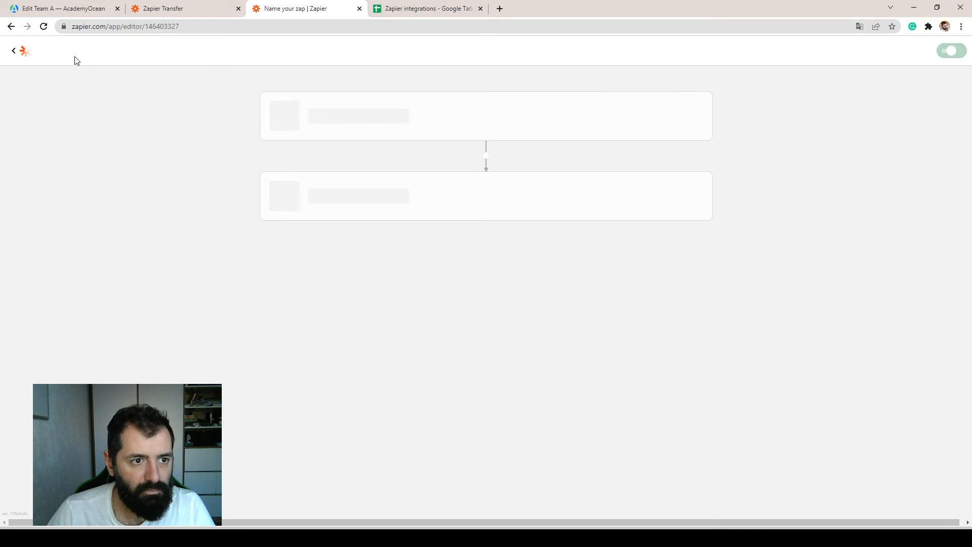
# Rename the Zap as Add learner.
pyautogui.click(98, 77)
pyautogui.write('Add learner')
pyautogui.press('Return')
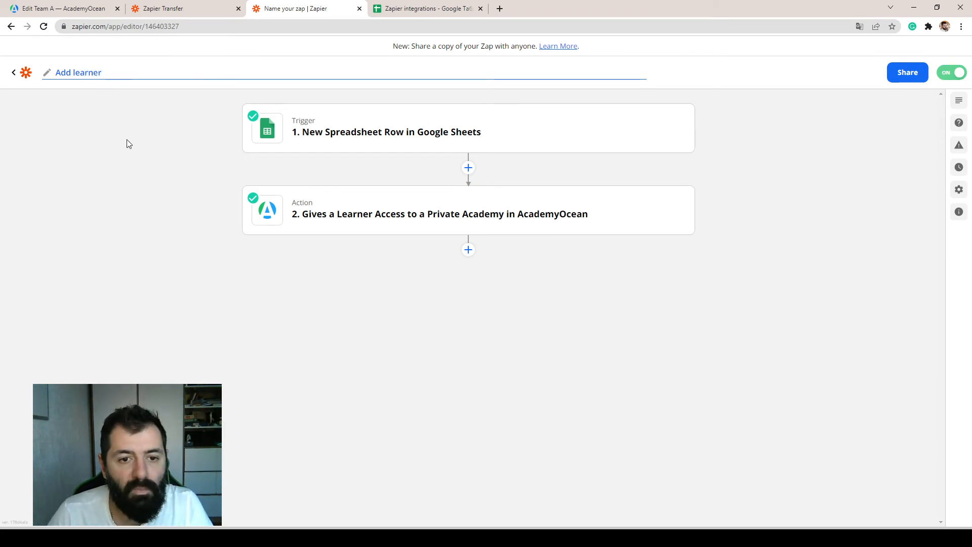
# Add a third step to the Zap with the AcademyOcean action event Add Learner Into Existing Team.
pyautogui.click(468, 250)
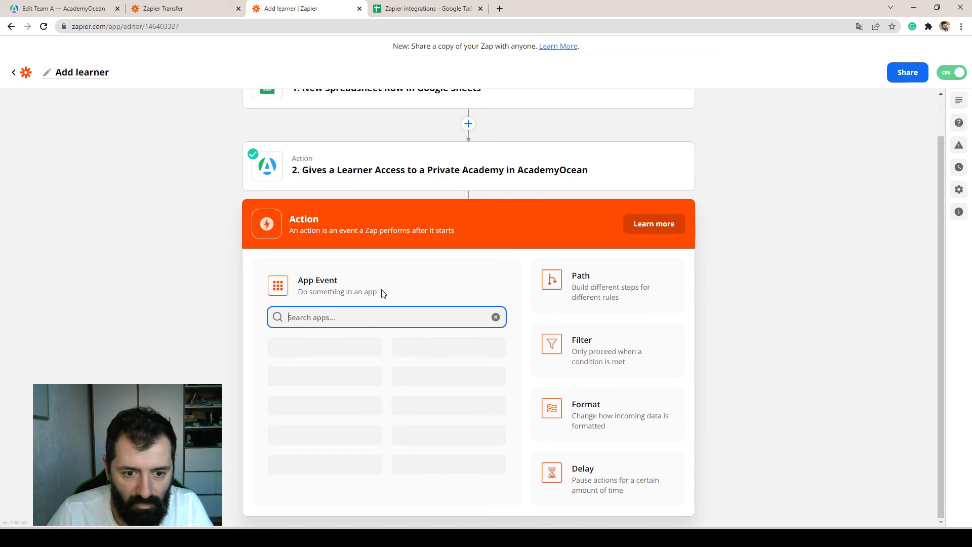
pyautogui.scroll(2, 471, 278)
pyautogui.scroll(-2, 324, 218)
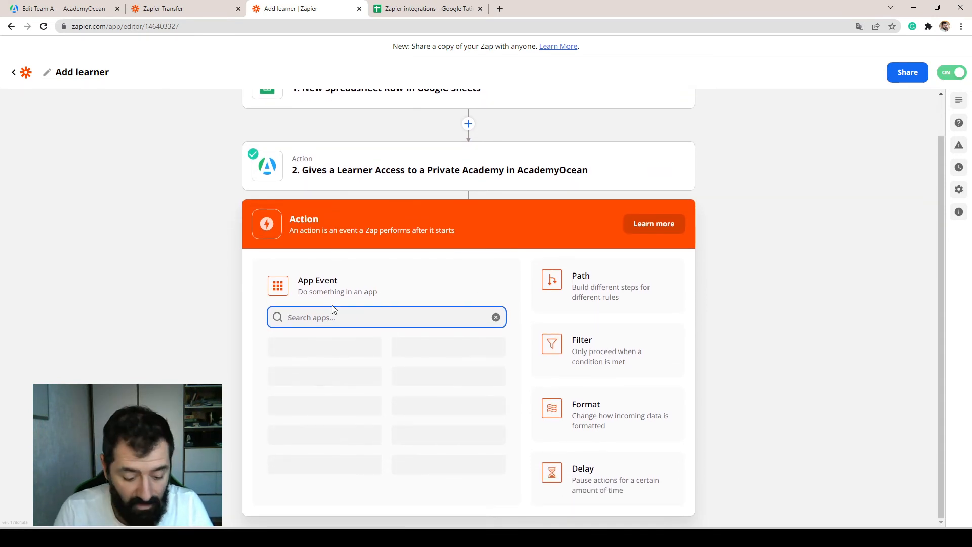
pyautogui.write('acade')
pyautogui.click(318, 376)
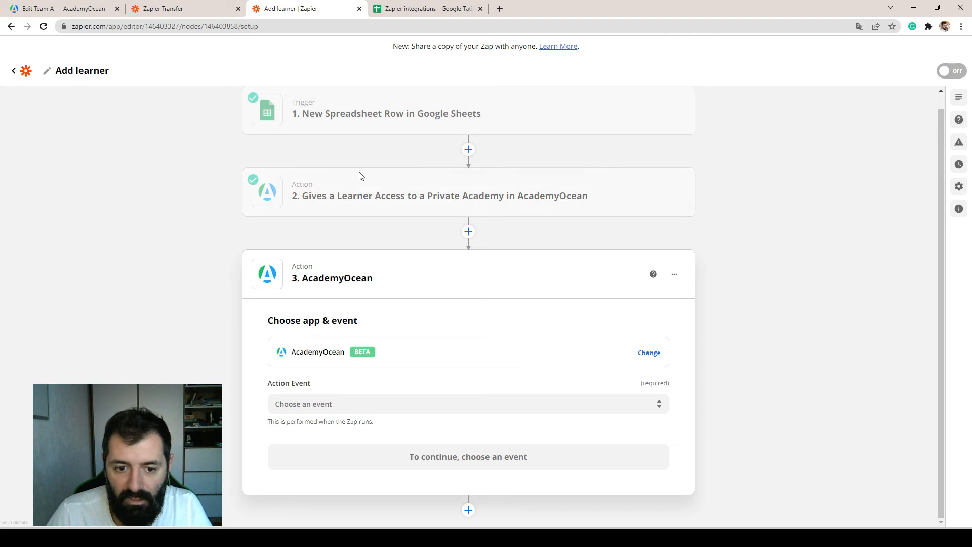
pyautogui.click(326, 400)
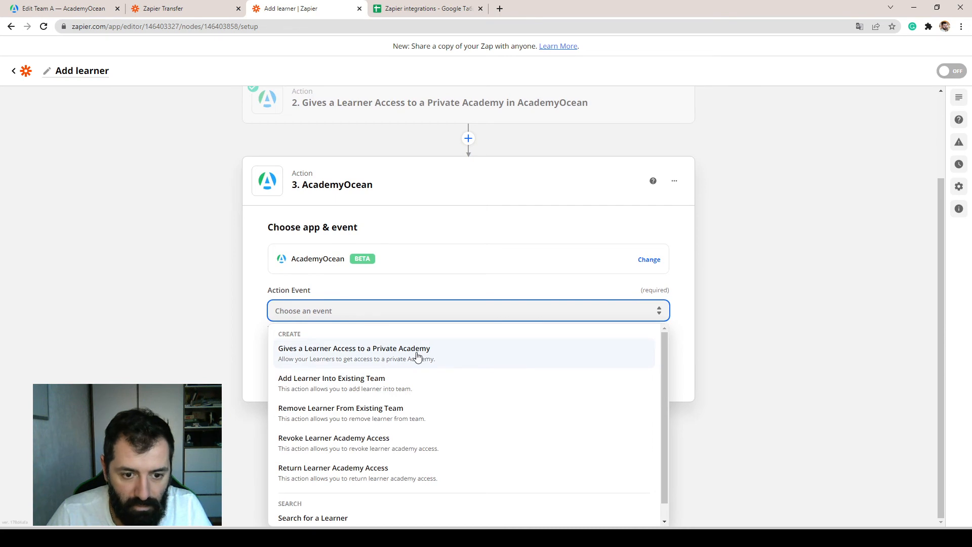
pyautogui.click(348, 391)
pyautogui.click(469, 456)
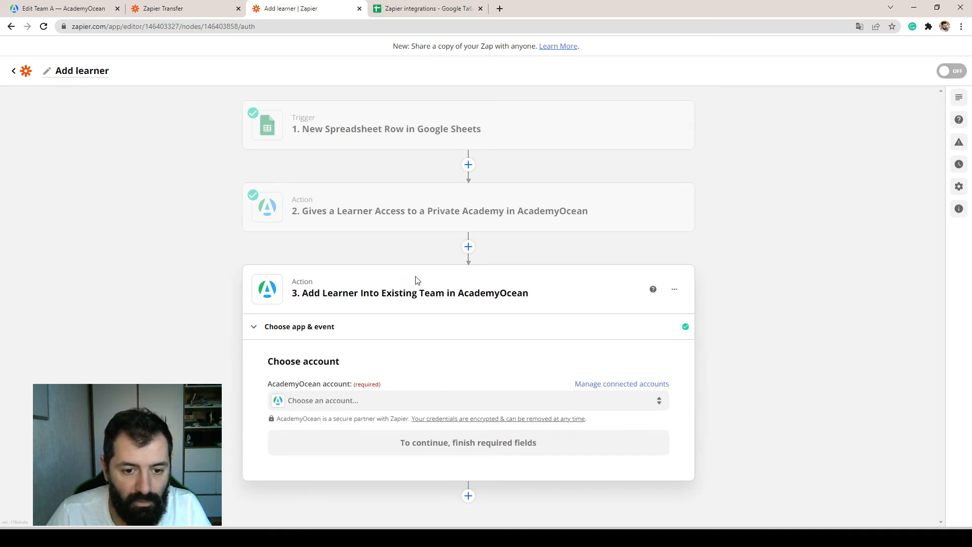
# Choose the AcademyOcean Employee onboarding Academy academy account for the third step and continue to the action setup.
pyautogui.click(364, 408)
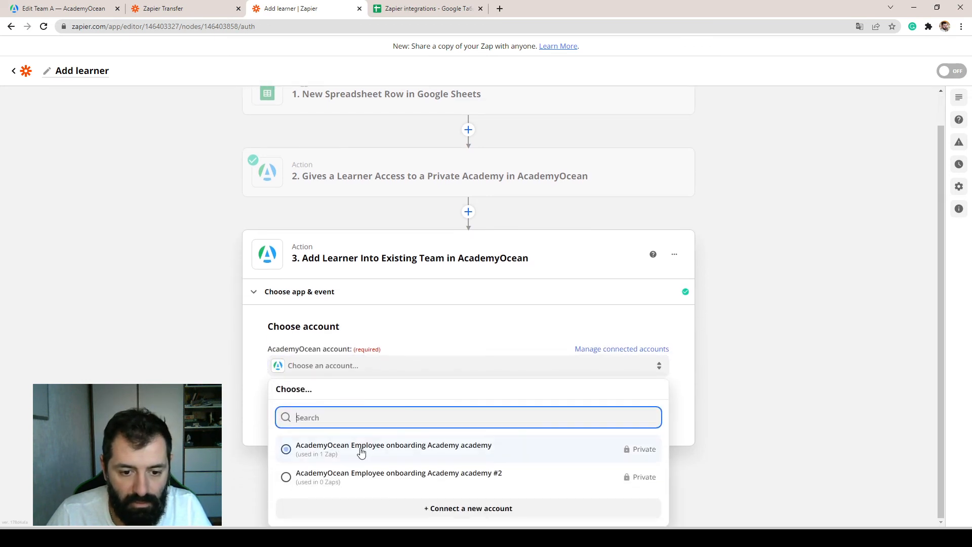
pyautogui.click(360, 449)
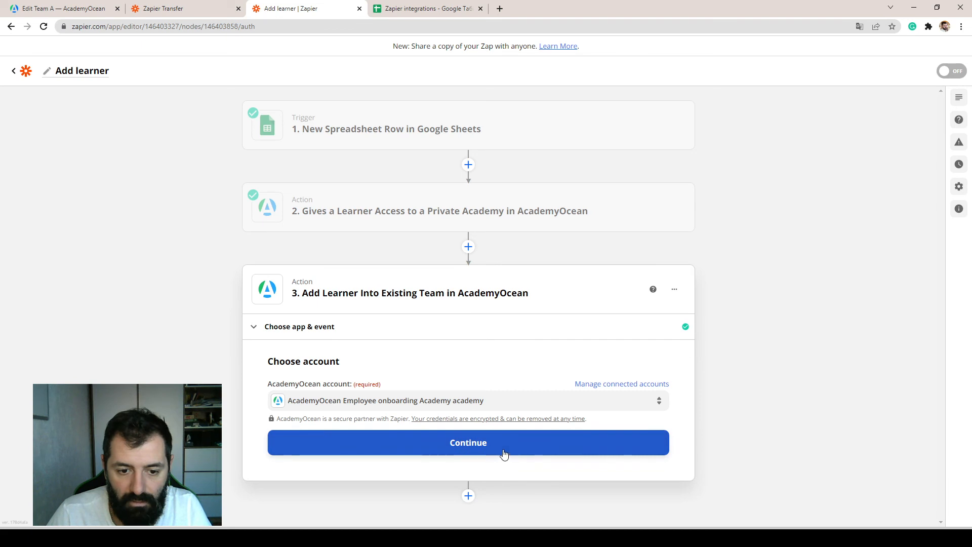
pyautogui.click(504, 454)
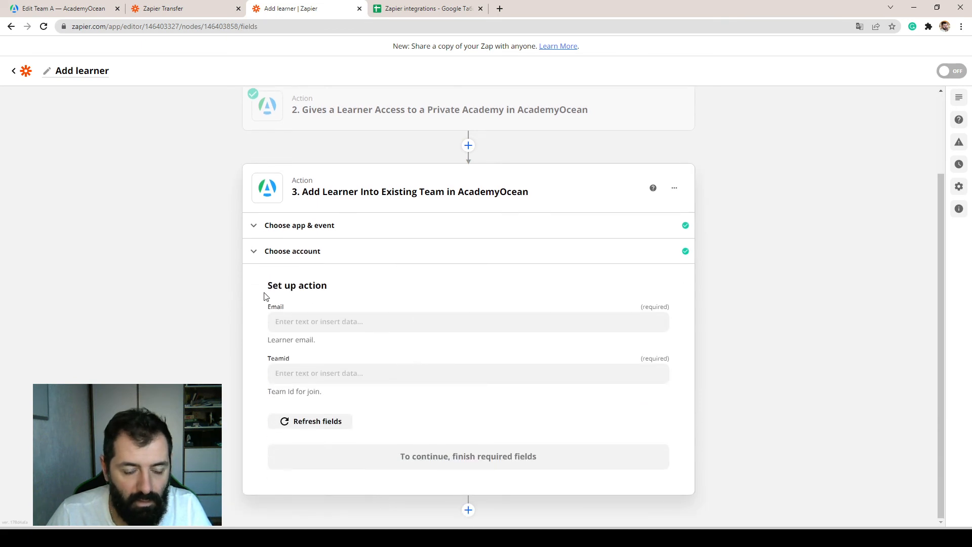
# Map the action's Email field to the E-mail value from the New Spreadsheet Row in Google Sheets trigger.
pyautogui.click(324, 321)
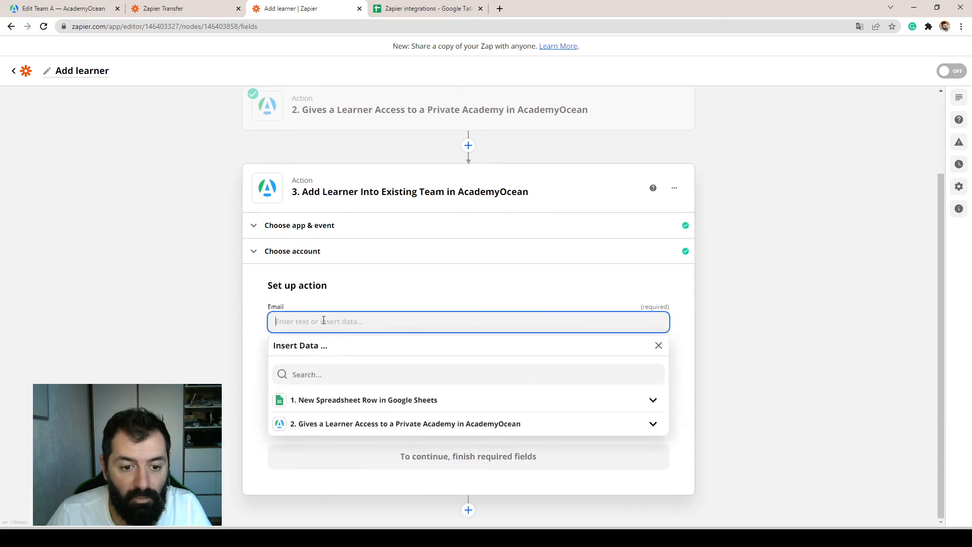
pyautogui.click(354, 400)
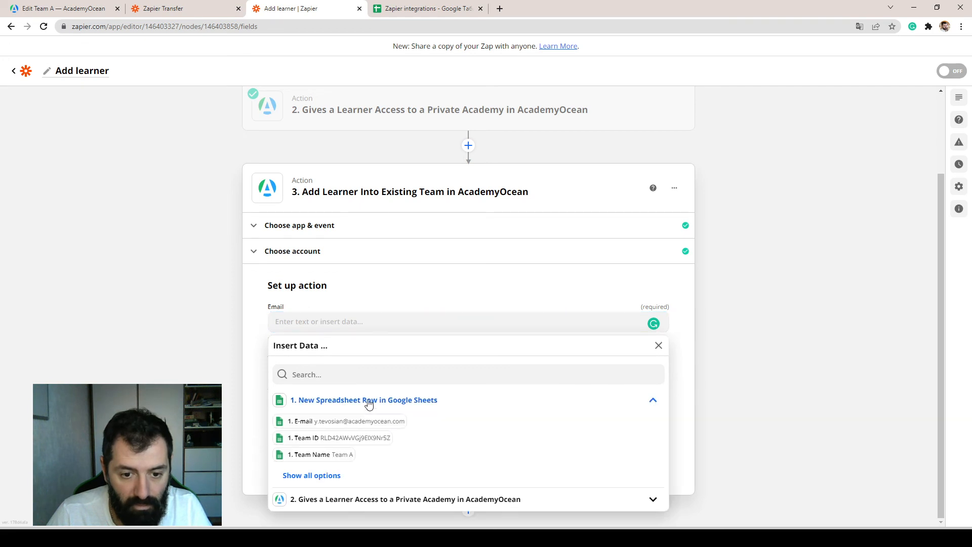
pyautogui.click(329, 421)
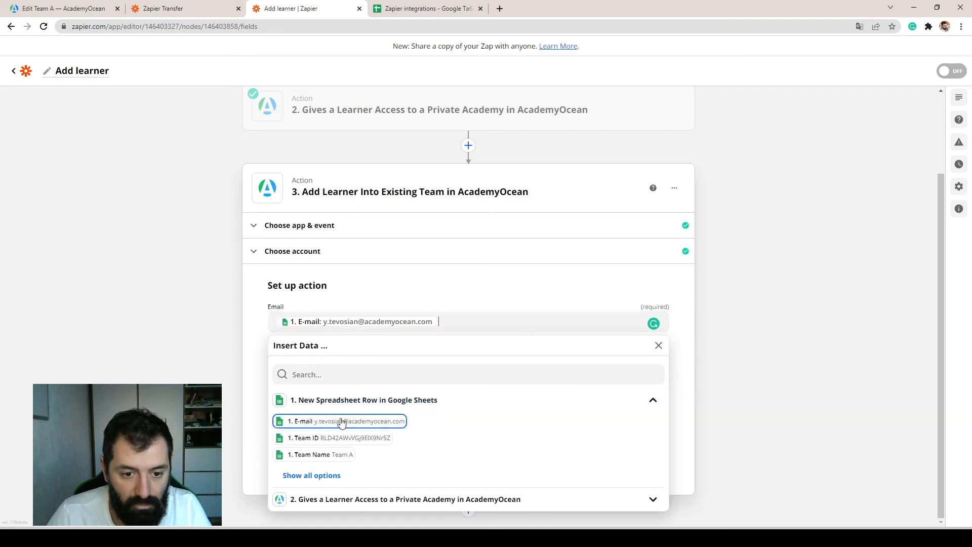
pyautogui.click(252, 366)
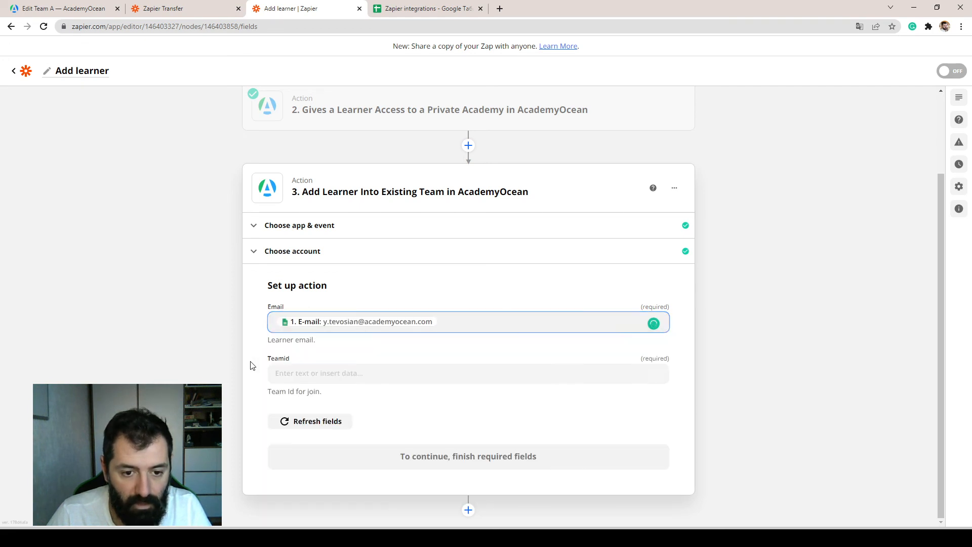
# Map the Teamid field to the Team ID value from the New Spreadsheet Row in Google Sheets trigger.
pyautogui.click(372, 373)
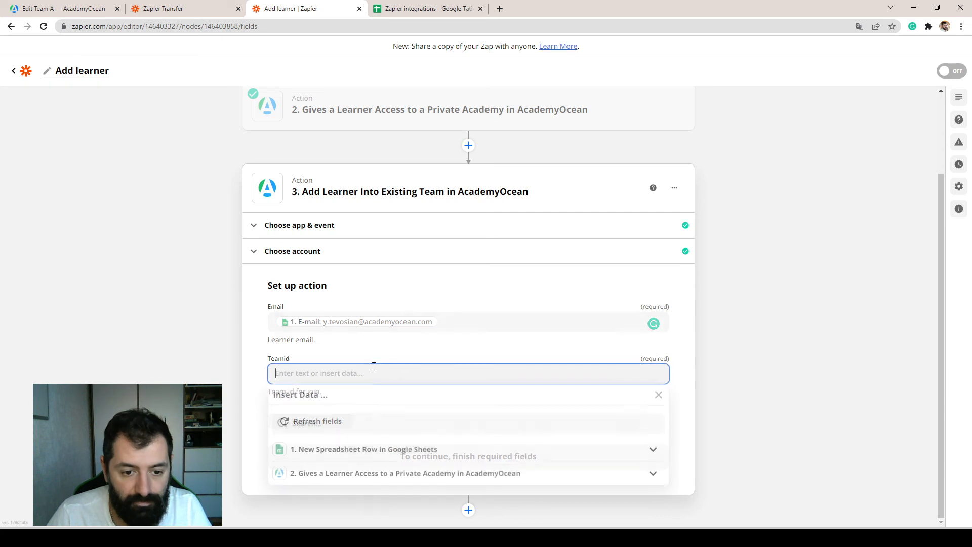
pyautogui.click(351, 451)
pyautogui.click(348, 454)
pyautogui.click(262, 381)
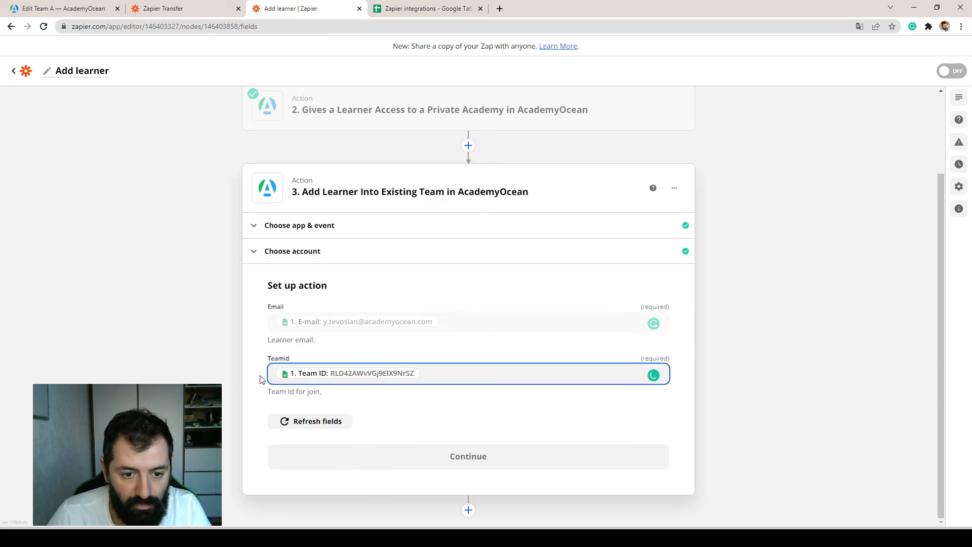
# Finish setting up the Add Learner Into Existing Team action, test it, and turn on the Zap.
pyautogui.click(451, 456)
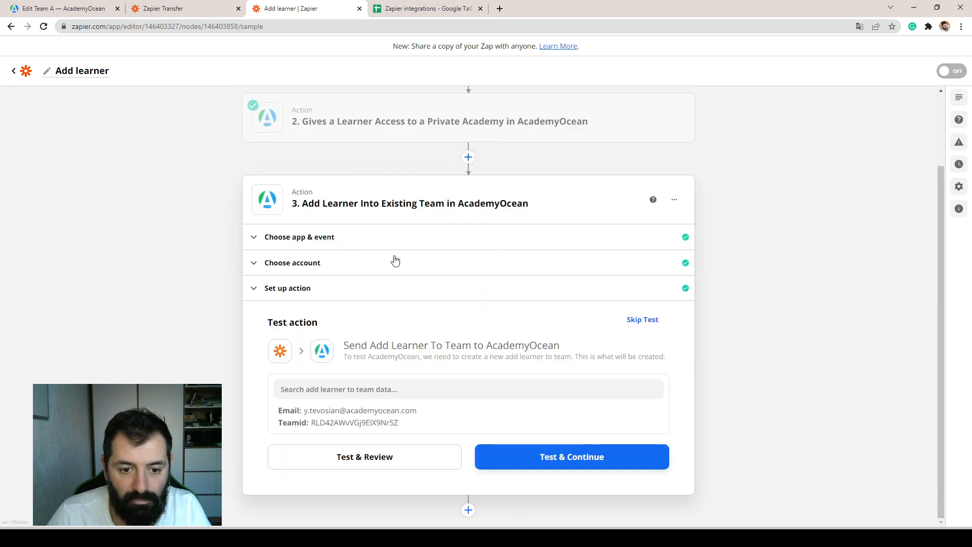
pyautogui.click(544, 458)
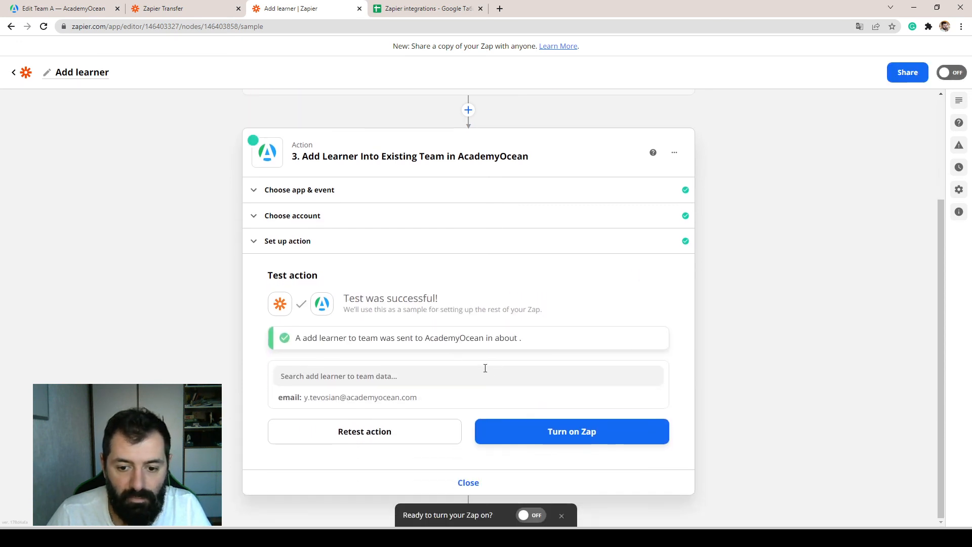
pyautogui.click(556, 435)
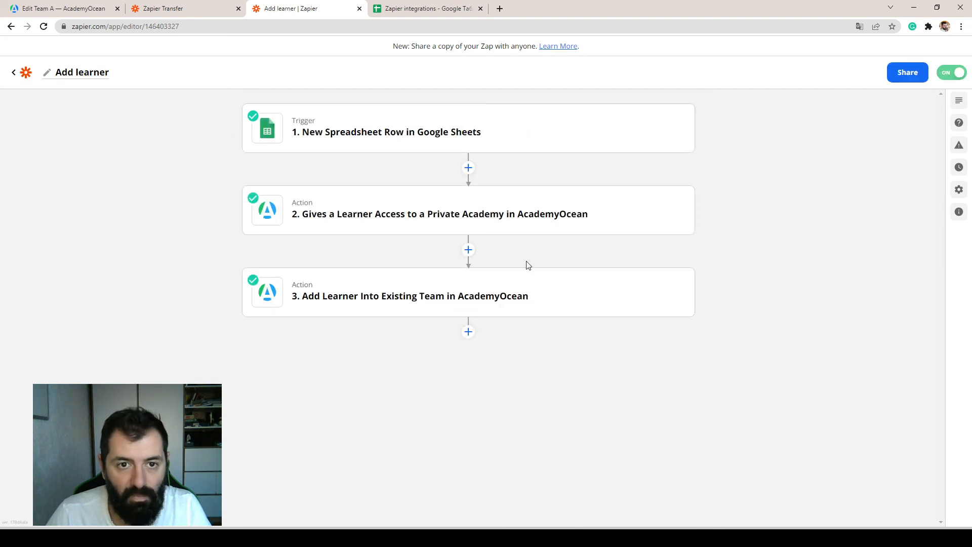
# Switch to AcademyOcean and check the refreshed list of learners in Team A.
pyautogui.click(60, 8)
pyautogui.click(67, 170)
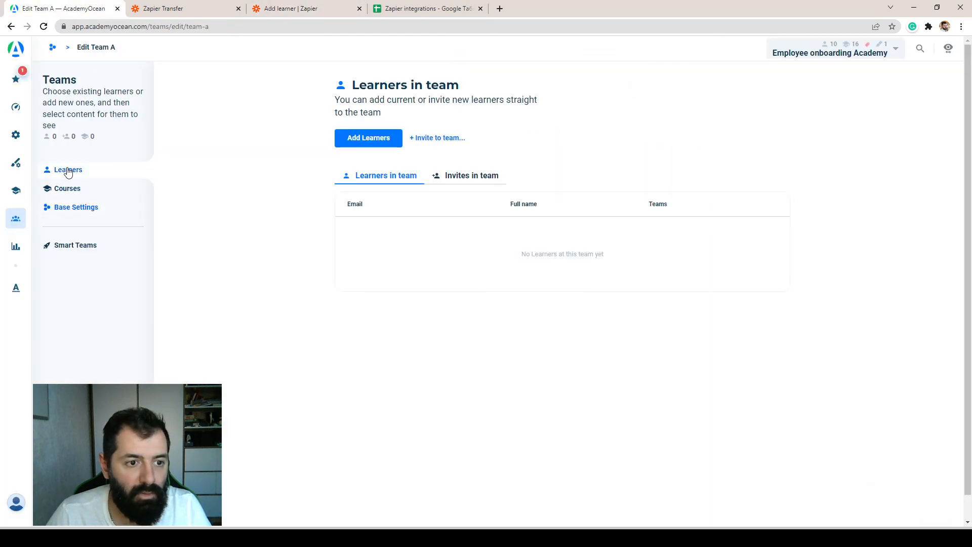
pyautogui.click(43, 27)
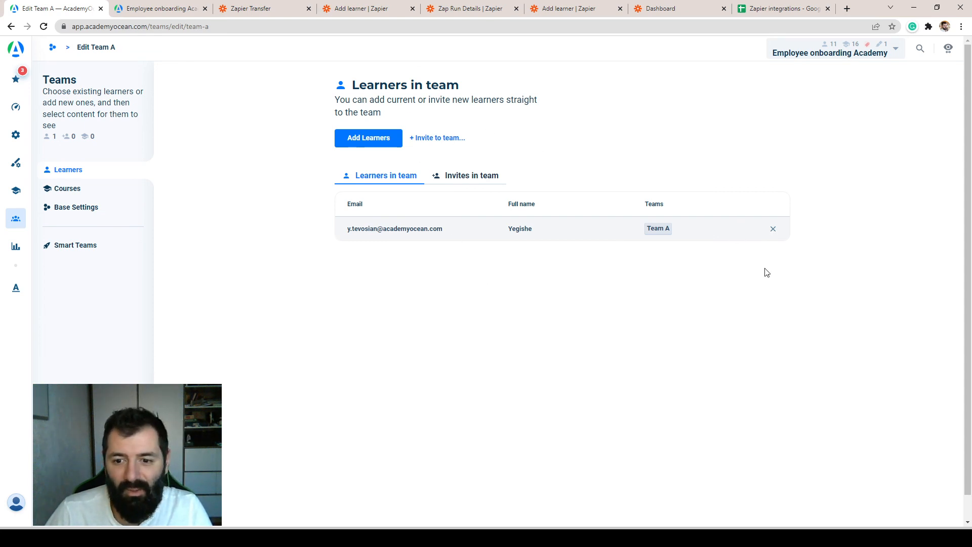
# Review the learner rows and the empty rows below them in the Zapier integrations spreadsheet, and return to Team A in AcademyOcean.
pyautogui.click(783, 8)
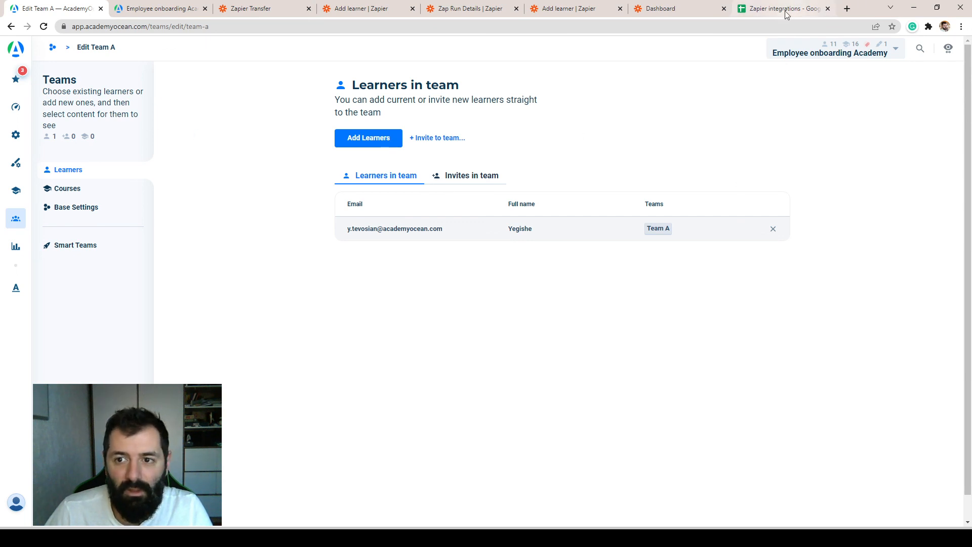
pyautogui.click(471, 222)
pyautogui.moveTo(51, 154); pyautogui.dragTo(543, 176)
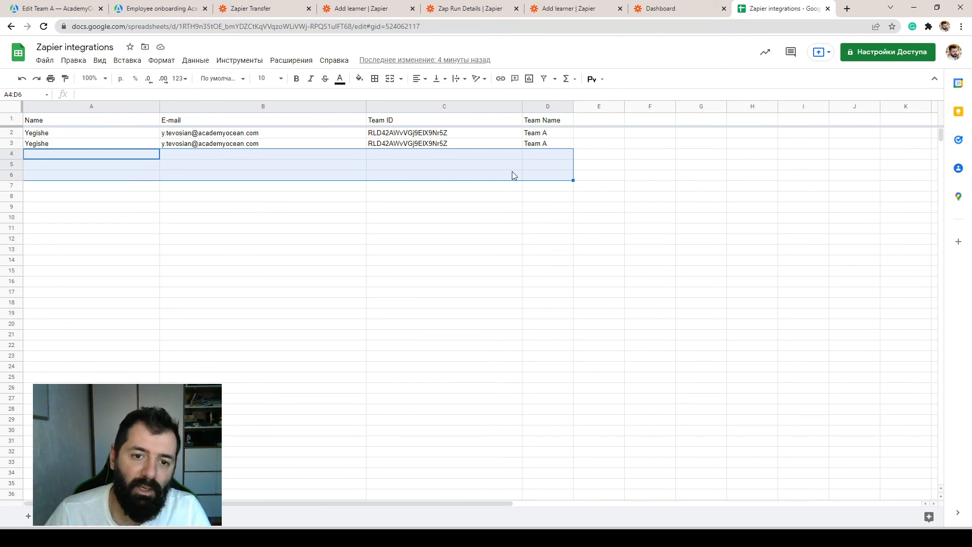
pyautogui.click(425, 165)
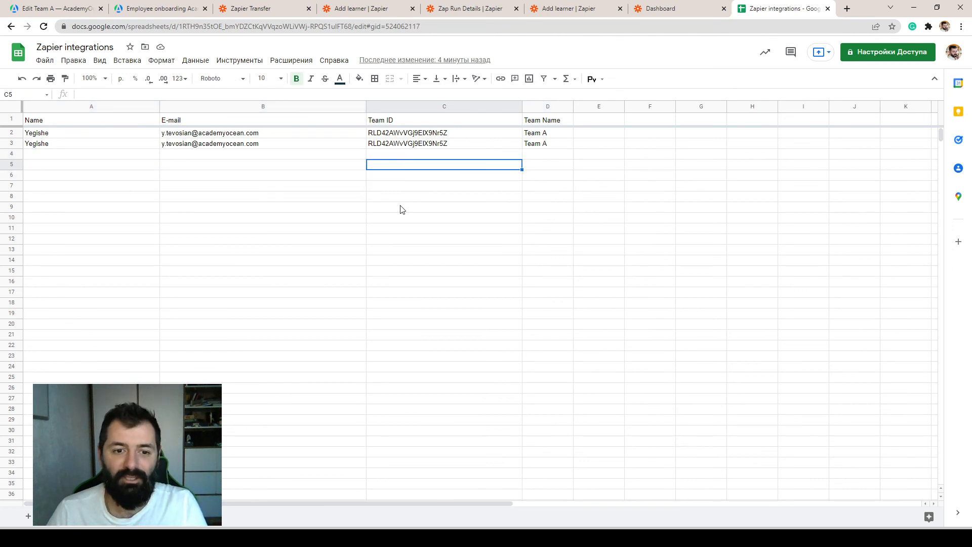
pyautogui.click(43, 7)
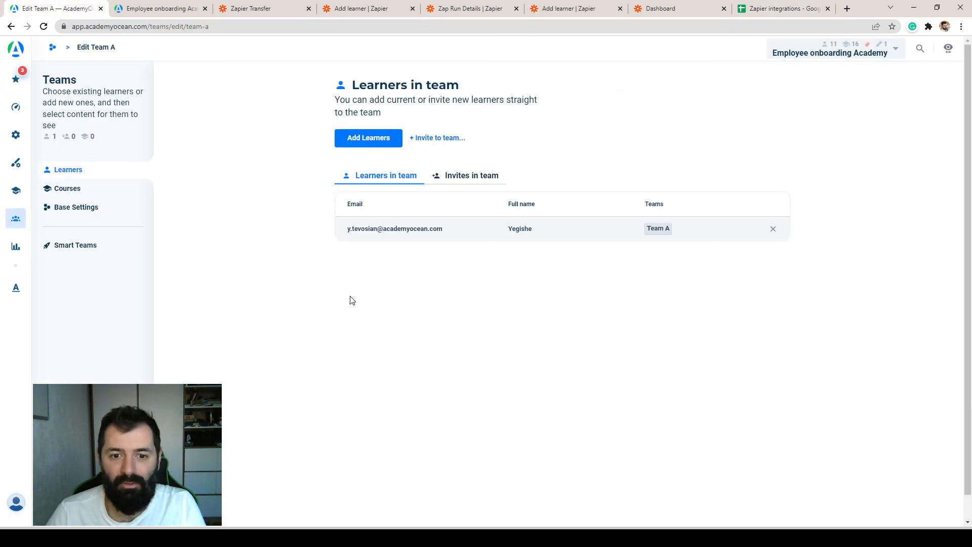